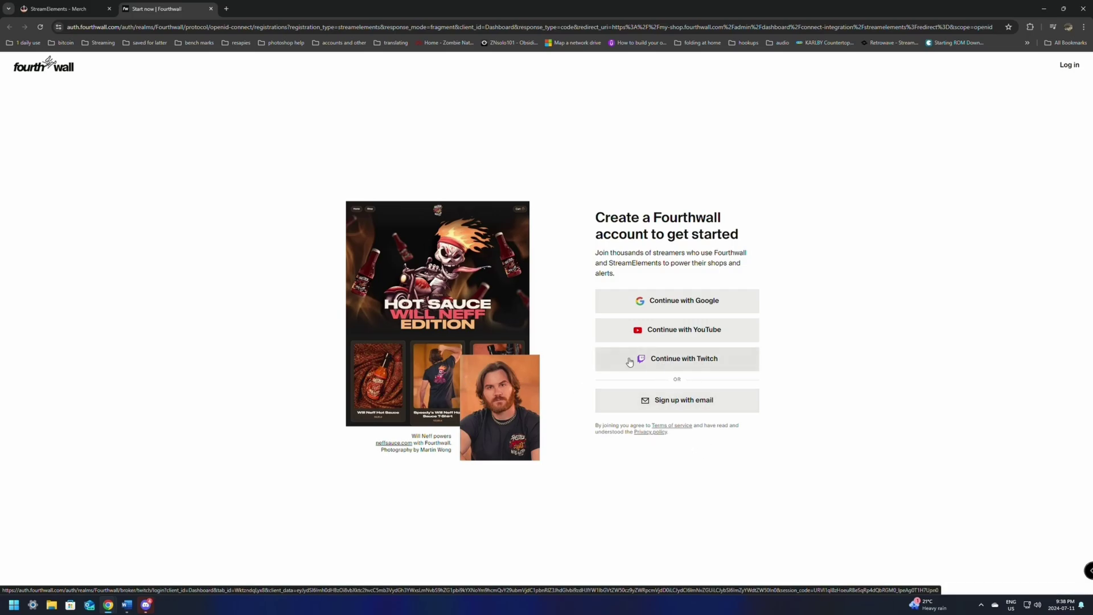
- Create the Fourthwall account with Twitch, authorizing FourthwallLogin on Twitch and Fourthwall's connection to StreamElements
click(677, 363)
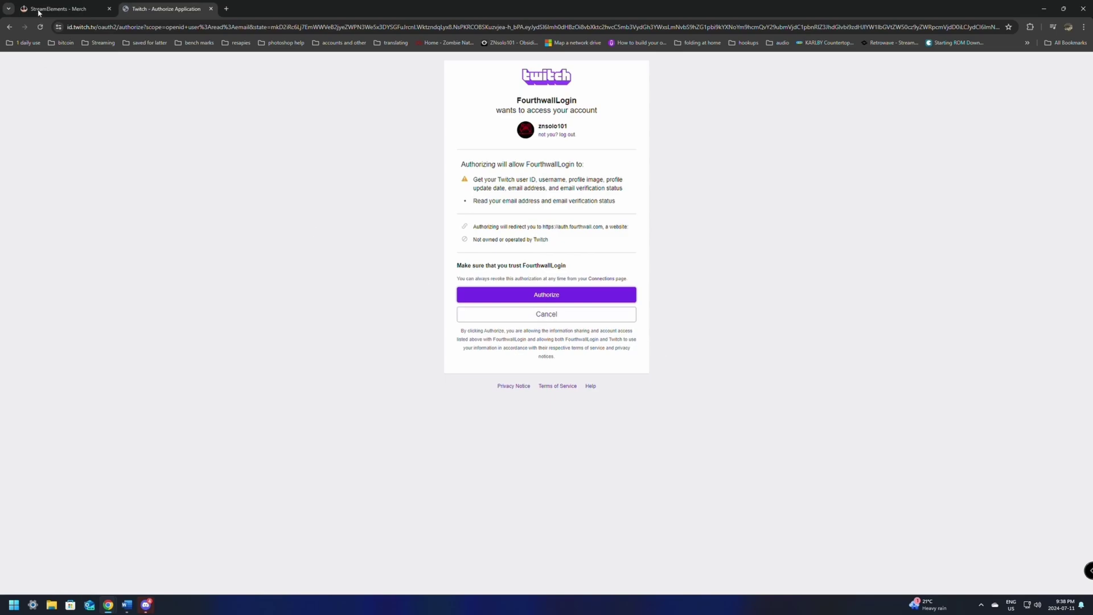
click(552, 294)
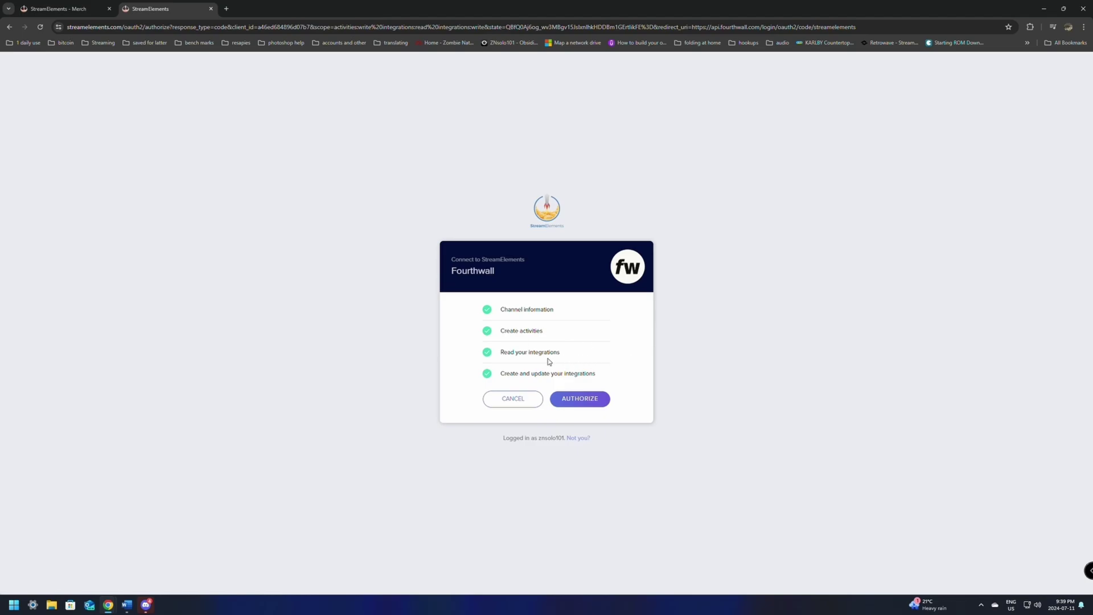
click(573, 398)
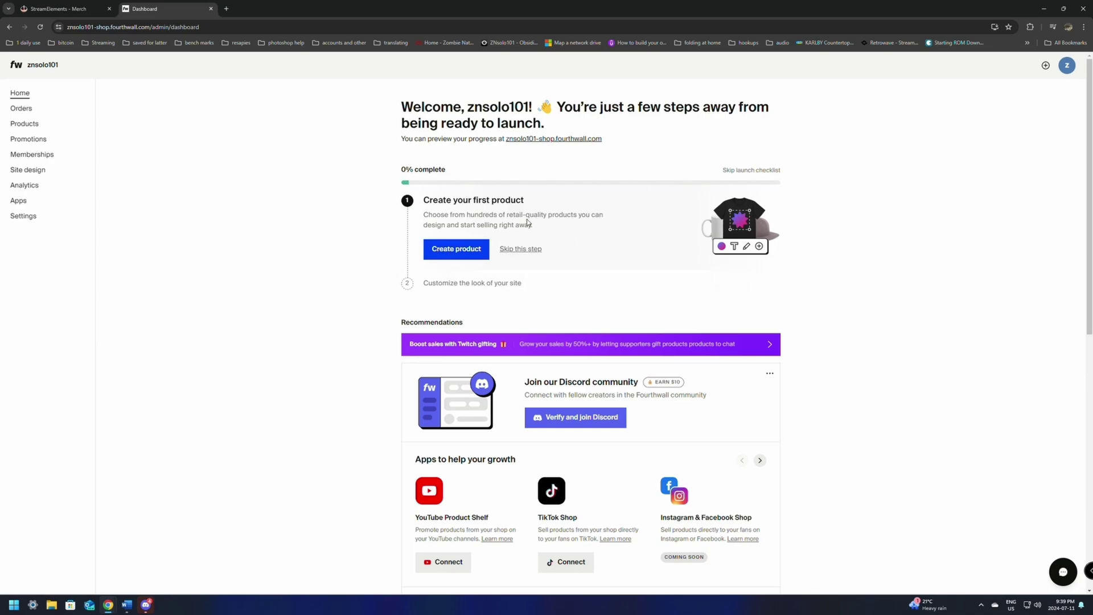
- Review the Fourthwall dashboard and start creating the first product from the launch checklist
scroll(527, 222, down, 8)
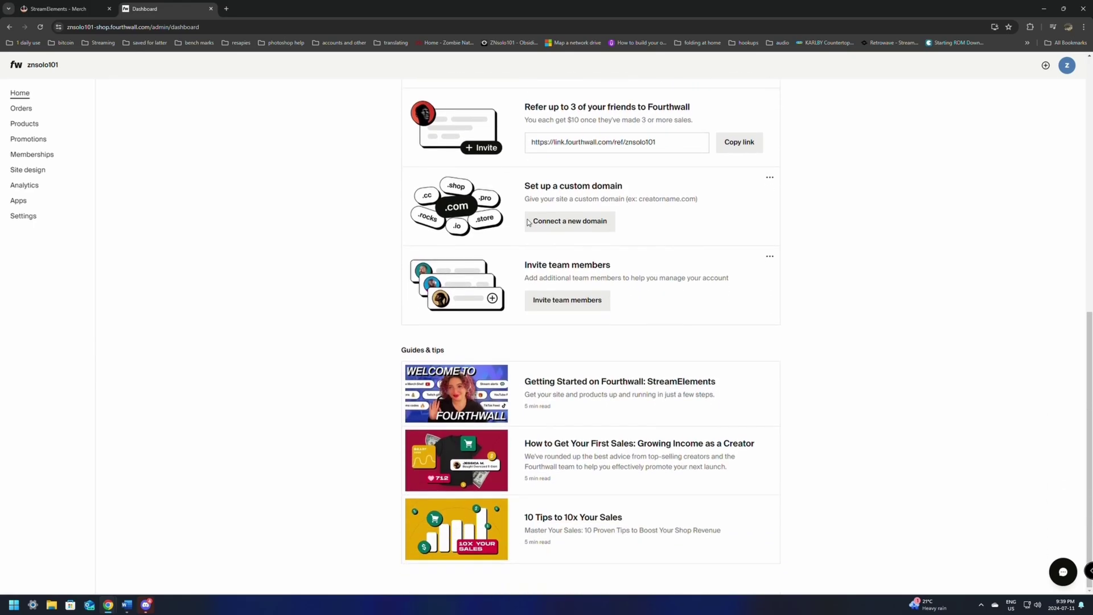
scroll(528, 223, up, 8)
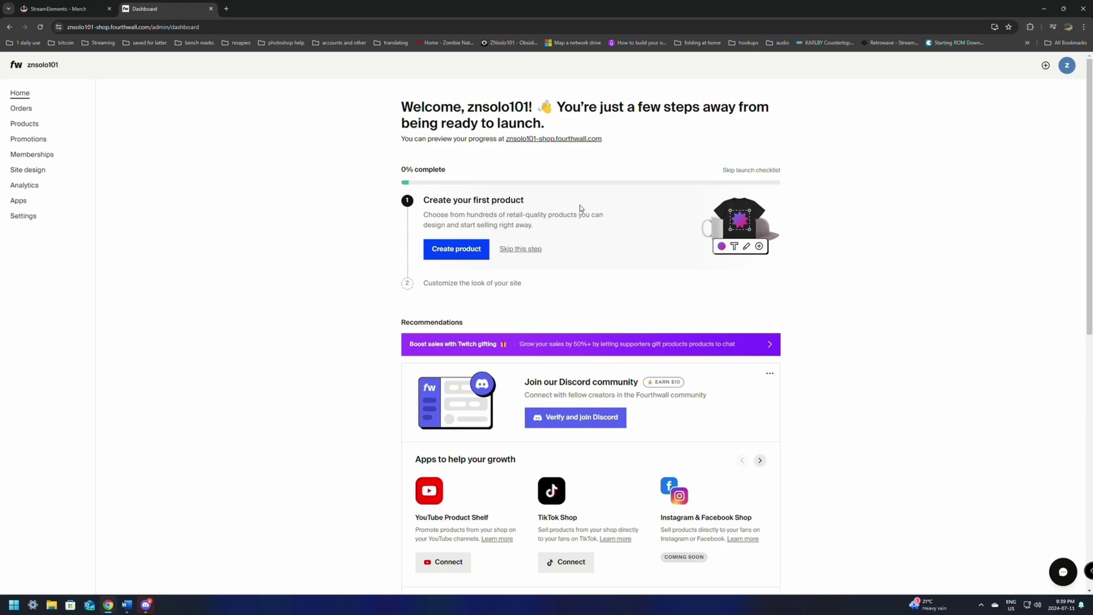
click(462, 249)
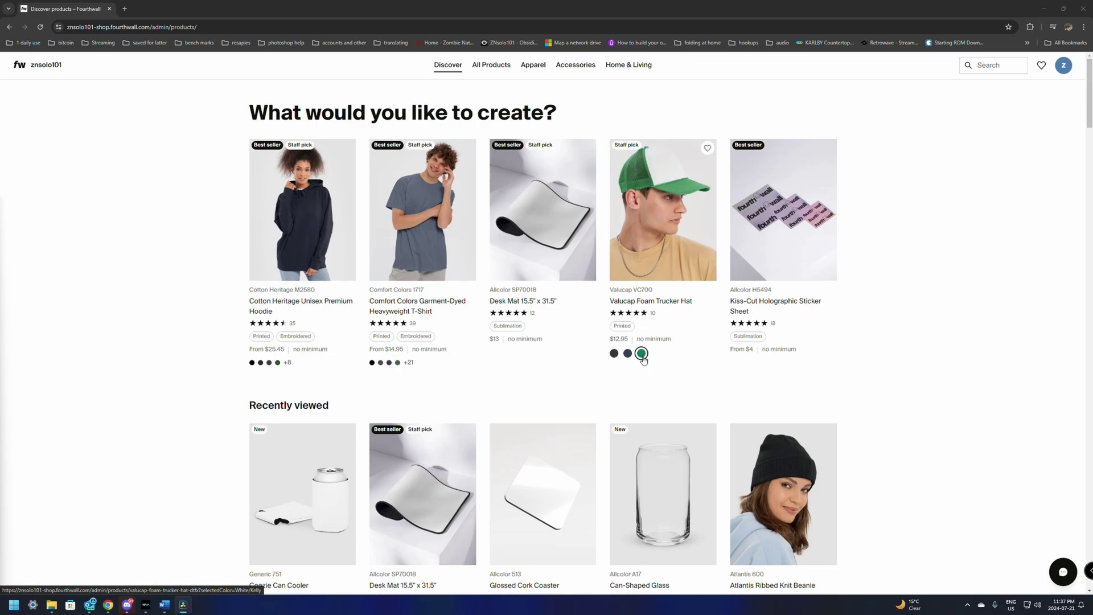
- Browse the product catalog's featured items, categories, best sellers, new arrivals and collections, including the T-shirt color options
scroll(708, 330, down, 2)
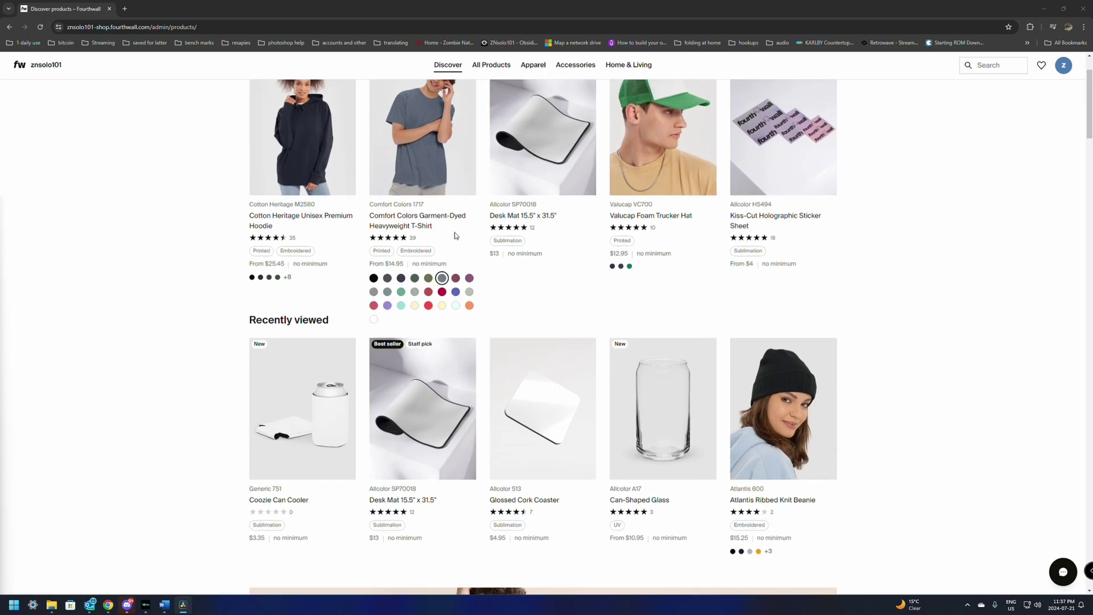
scroll(455, 235, down, 3)
scroll(454, 231, down, 6)
scroll(455, 231, up, 4)
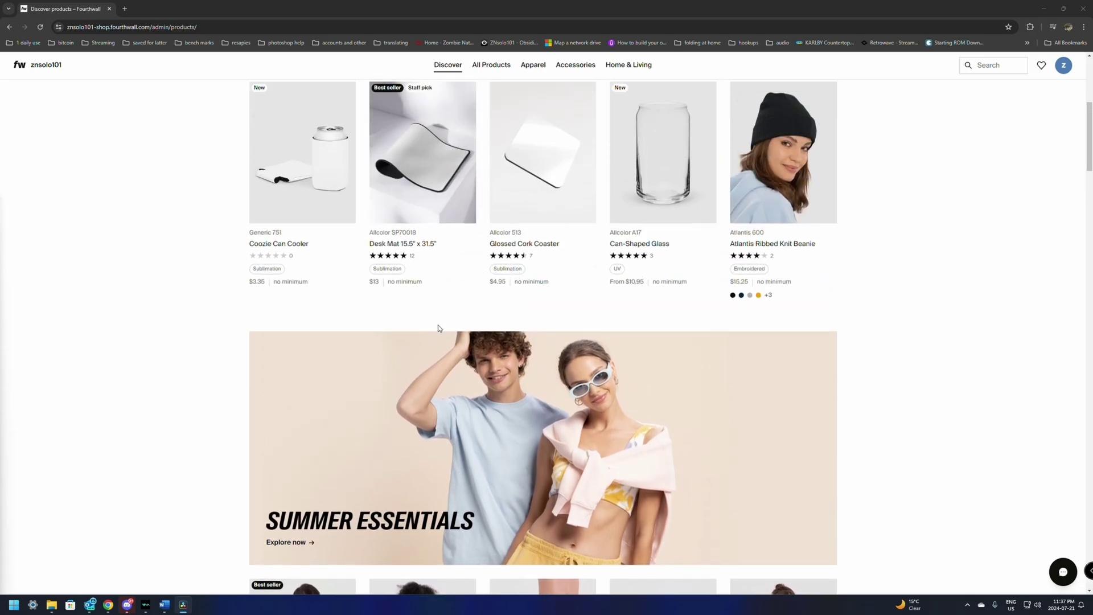
scroll(439, 324, up, 3)
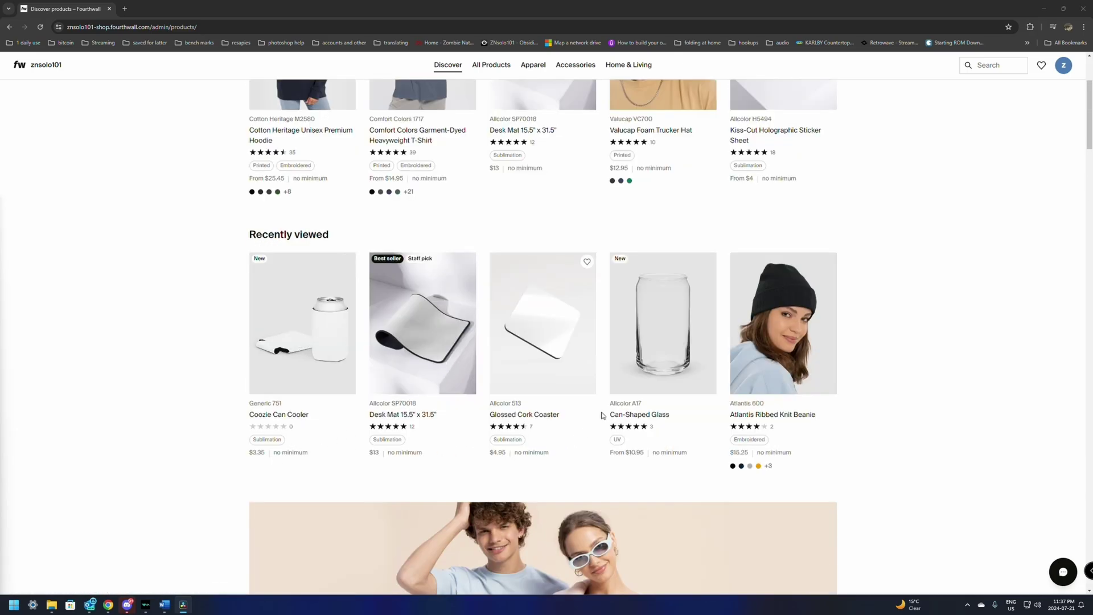
scroll(690, 430, down, 6)
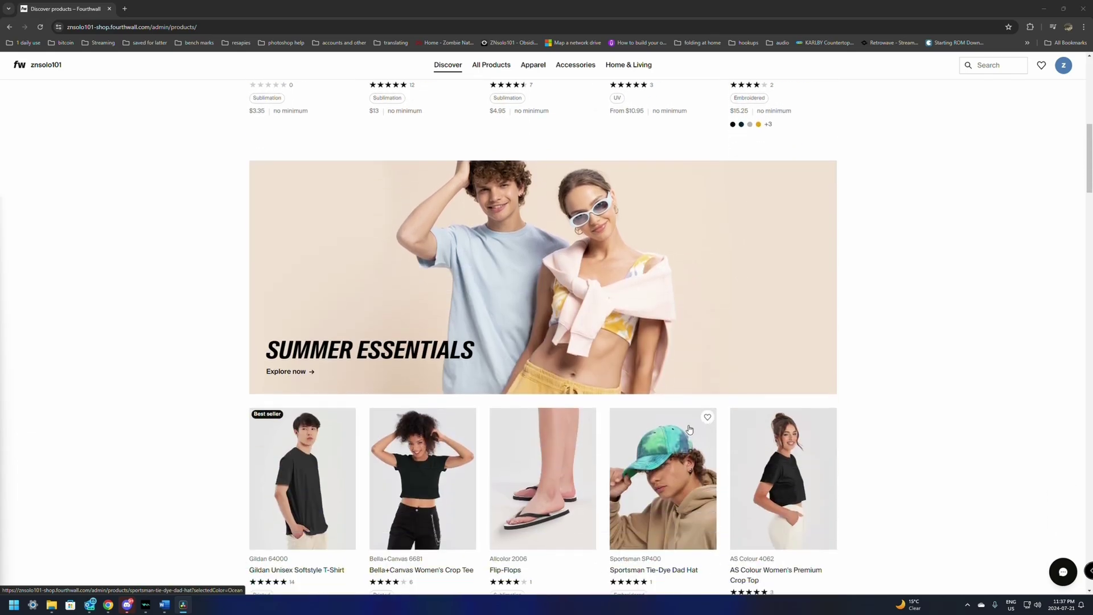
scroll(690, 429, down, 4)
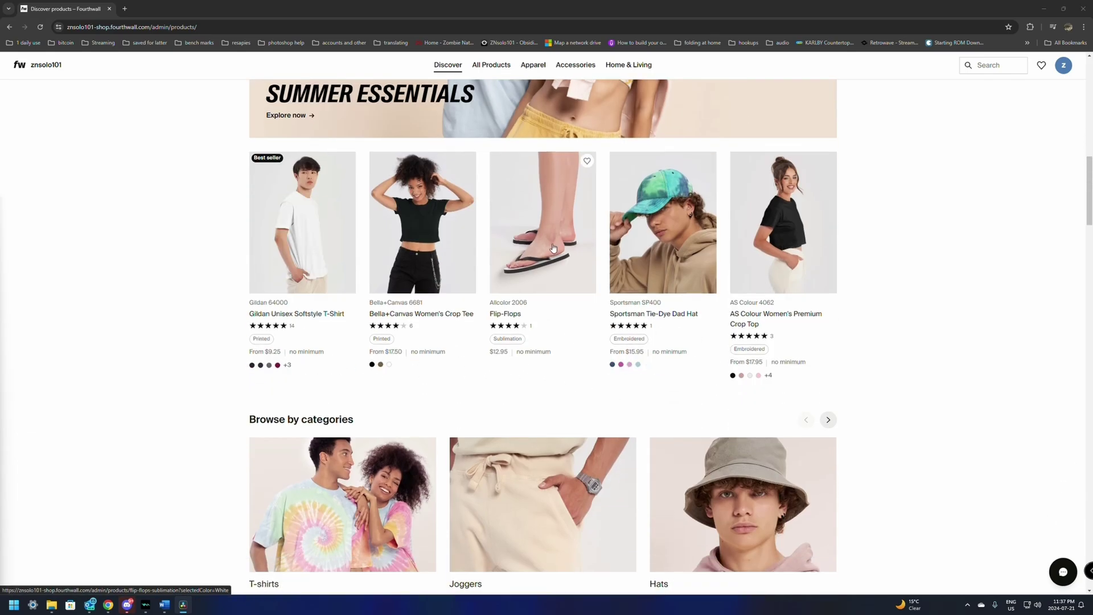
scroll(530, 373, down, 10)
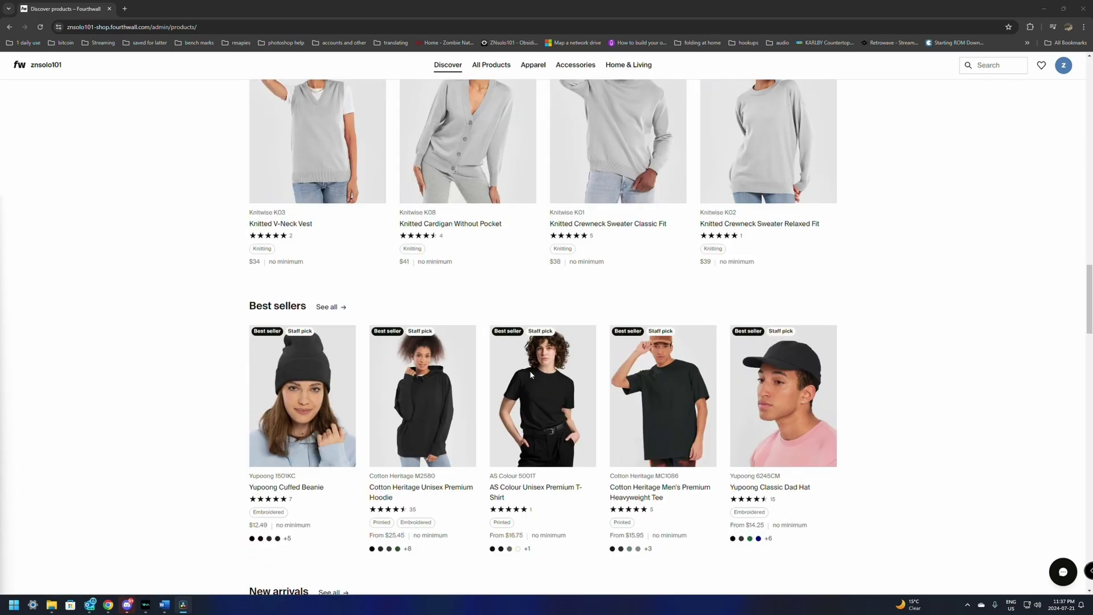
scroll(530, 374, down, 7)
scroll(531, 374, down, 6)
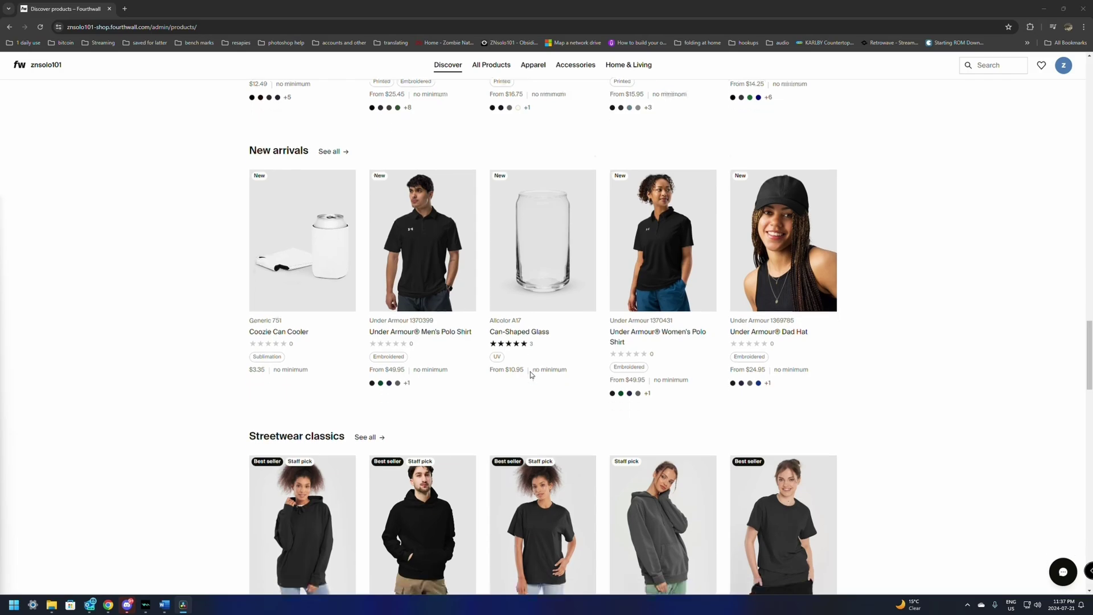
scroll(531, 374, down, 15)
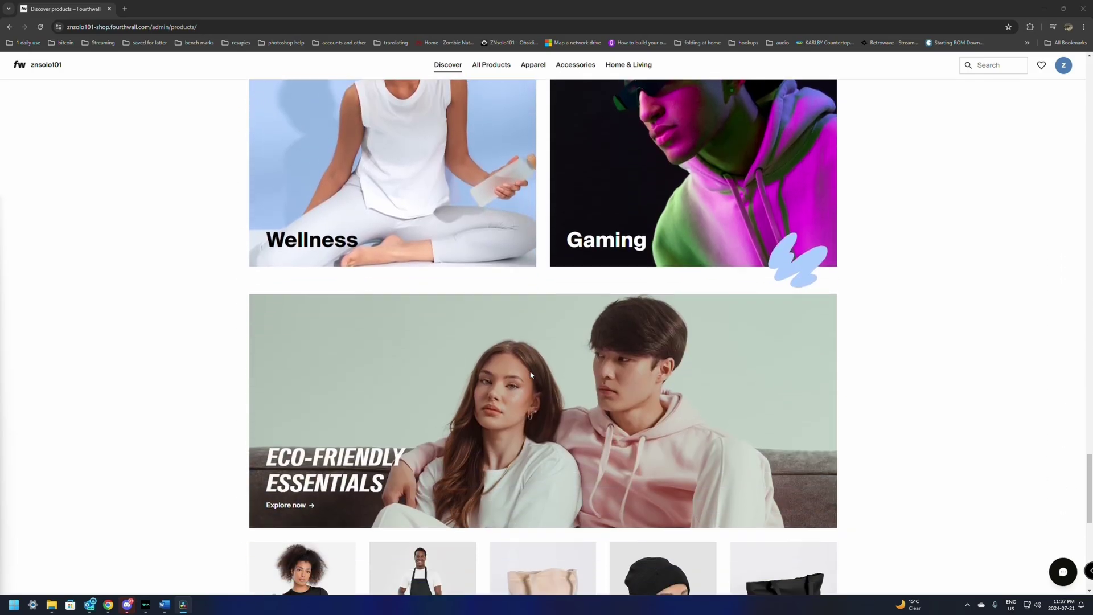
scroll(531, 373, down, 3)
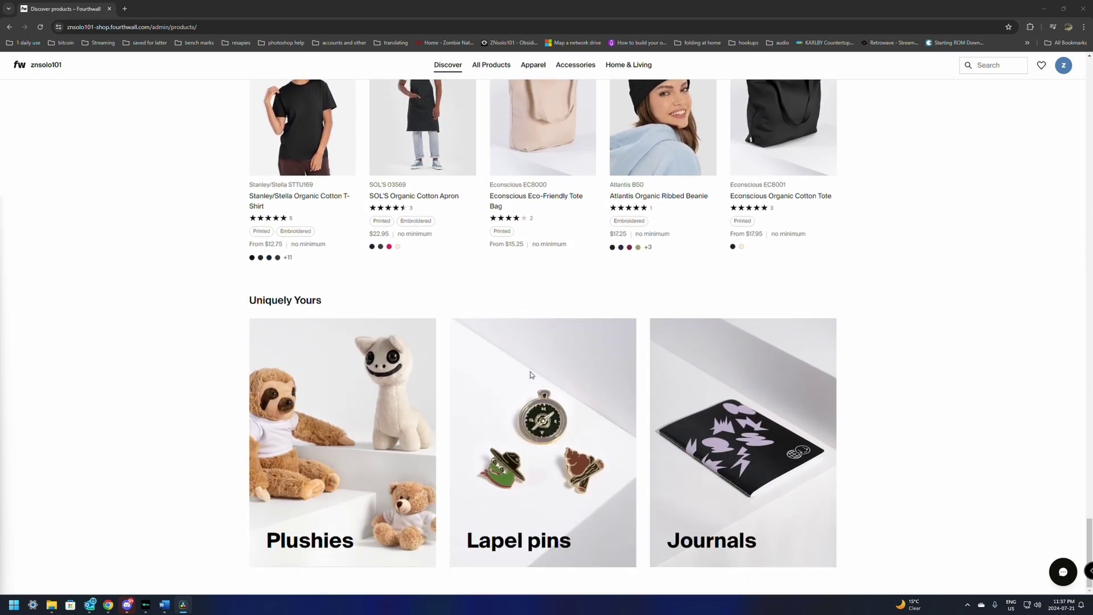
scroll(531, 375, up, 20)
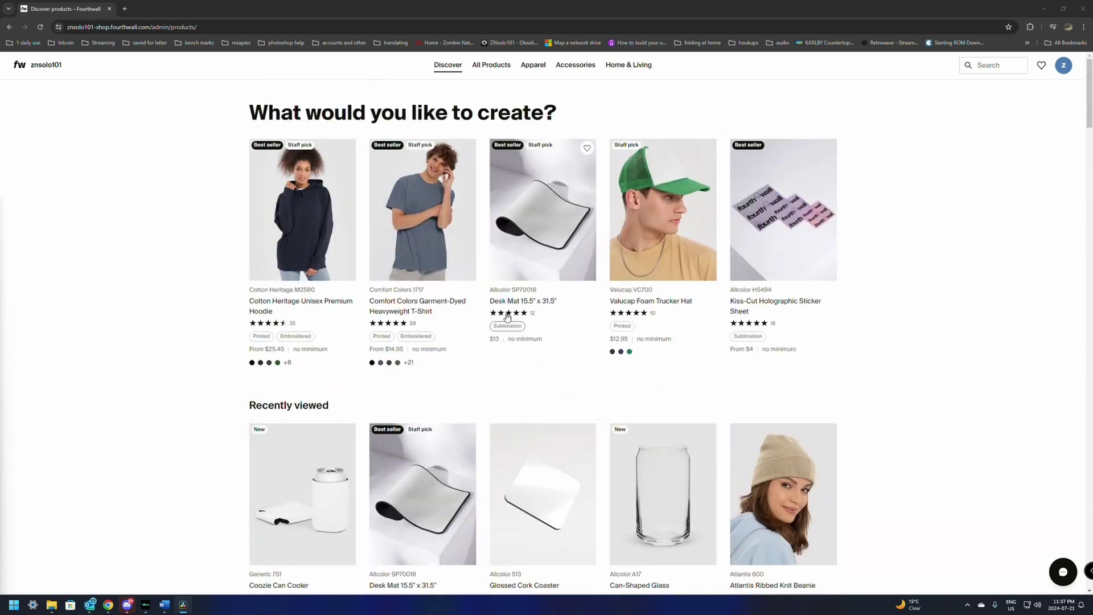
click(410, 382)
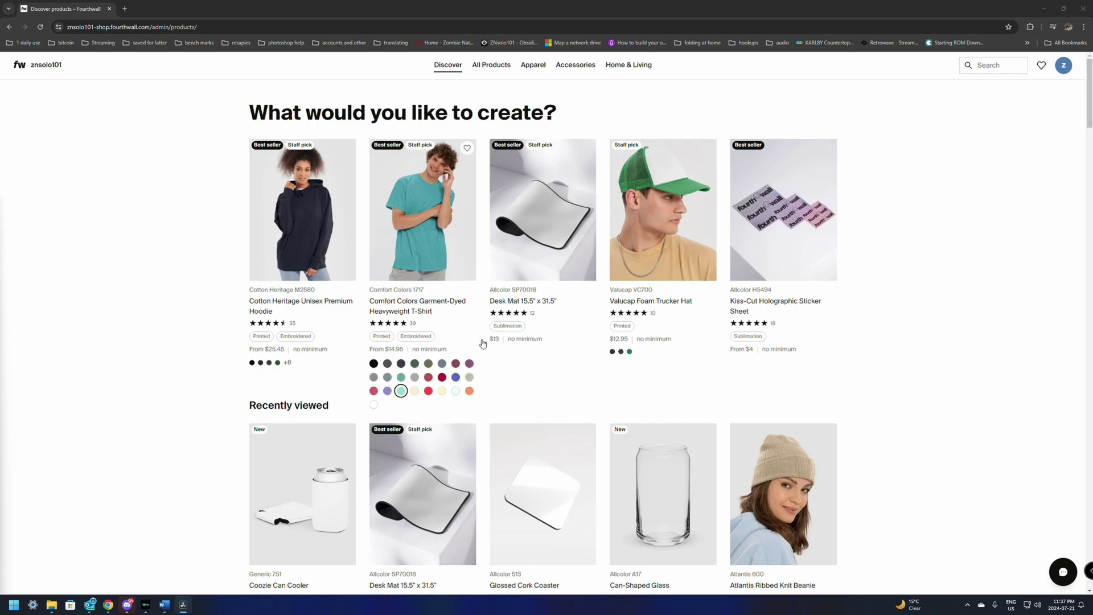
- Choose the Sportsman Tie-Dye Dad Hat from Summer Essentials in Purple Passion and start designing it
scroll(811, 370, down, 10)
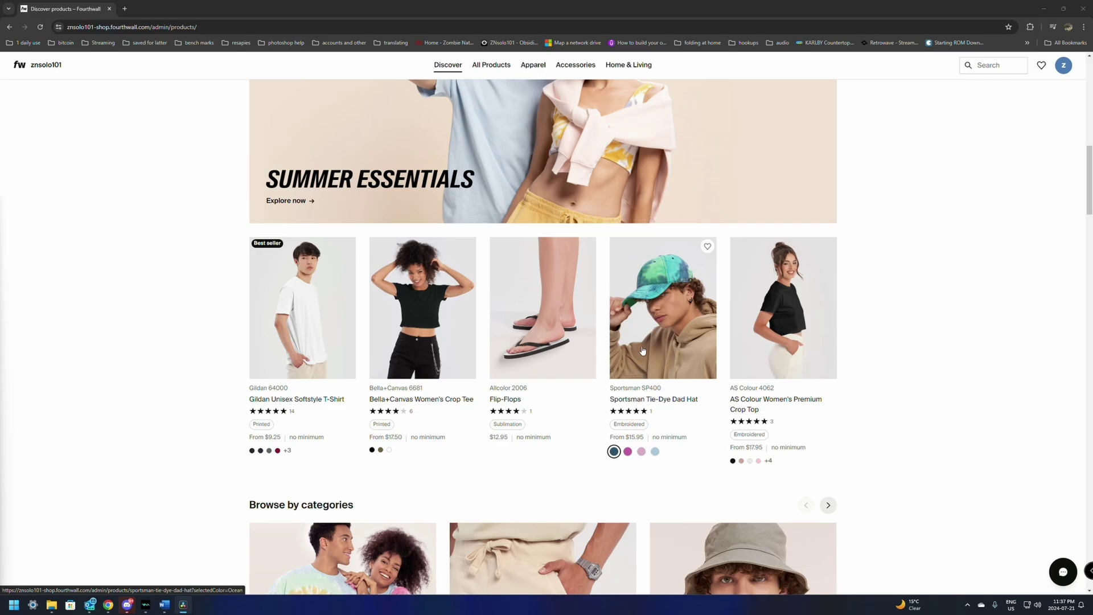
click(644, 318)
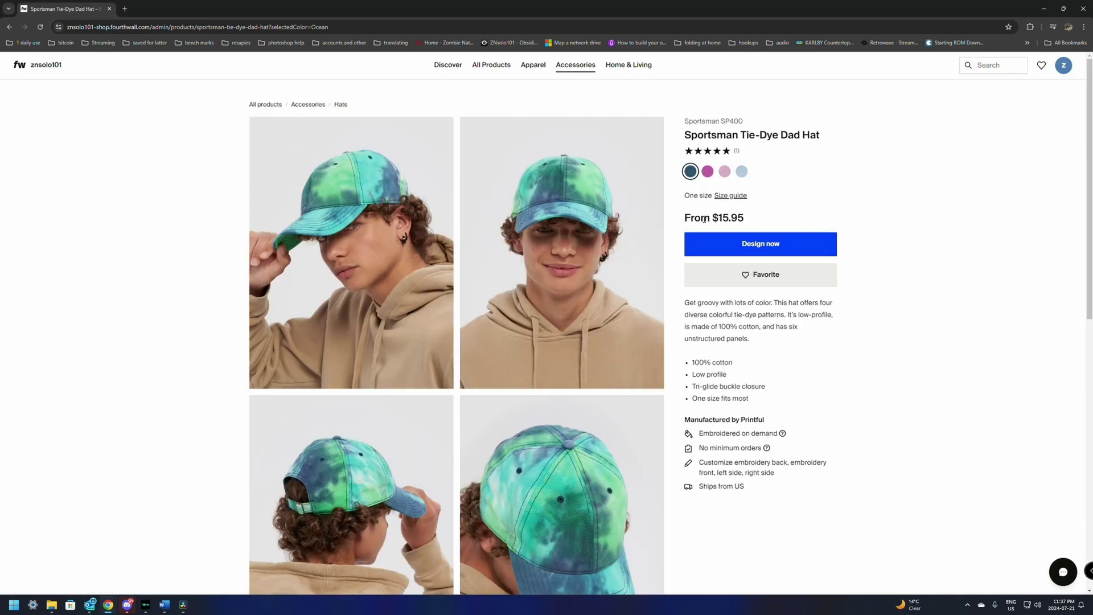
drag(688, 217, 746, 219)
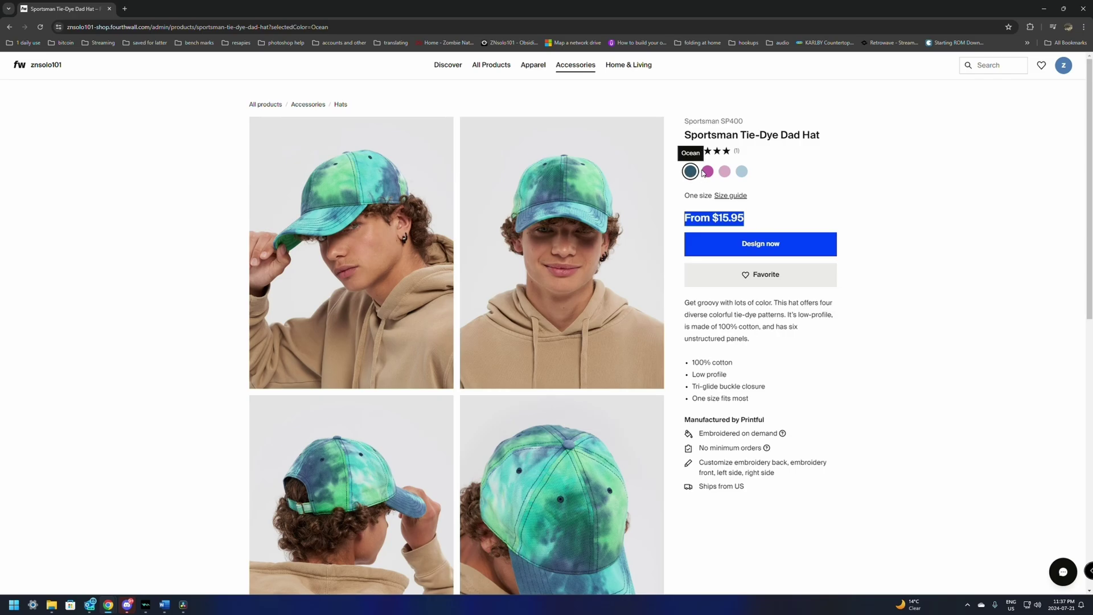
click(707, 171)
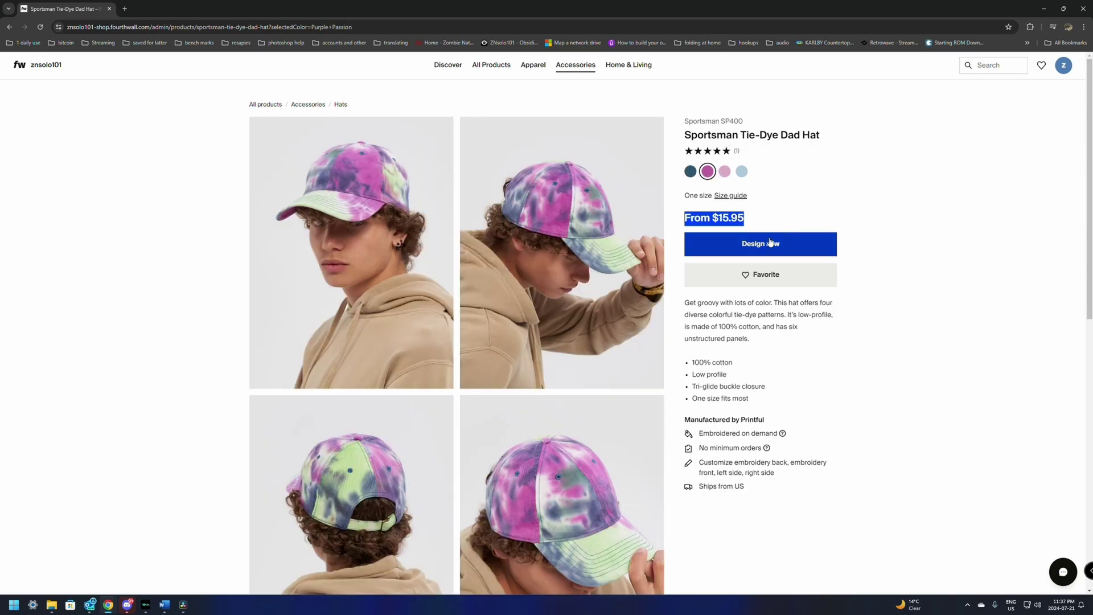
click(767, 243)
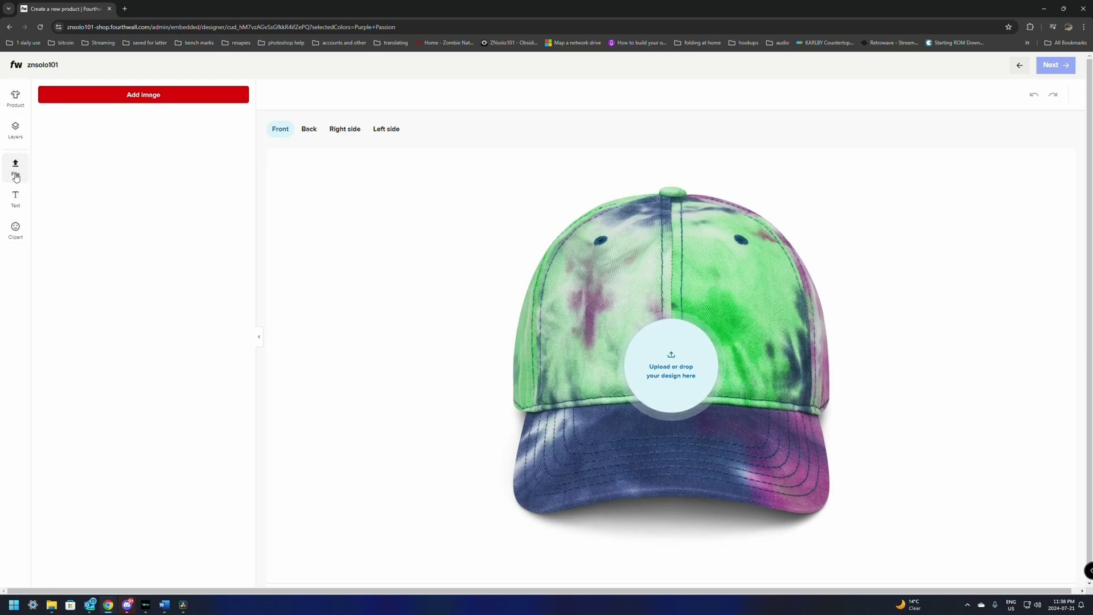
- Add the red bear logo image to the front of the hat and continue to the product details
click(130, 97)
click(421, 135)
key(Return)
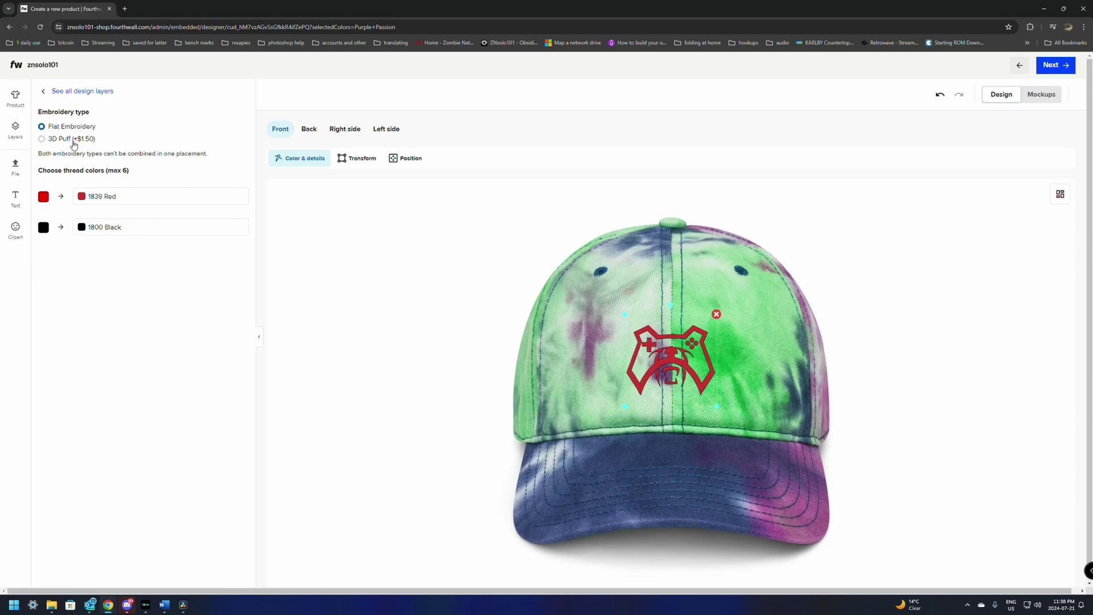
click(43, 142)
click(1064, 68)
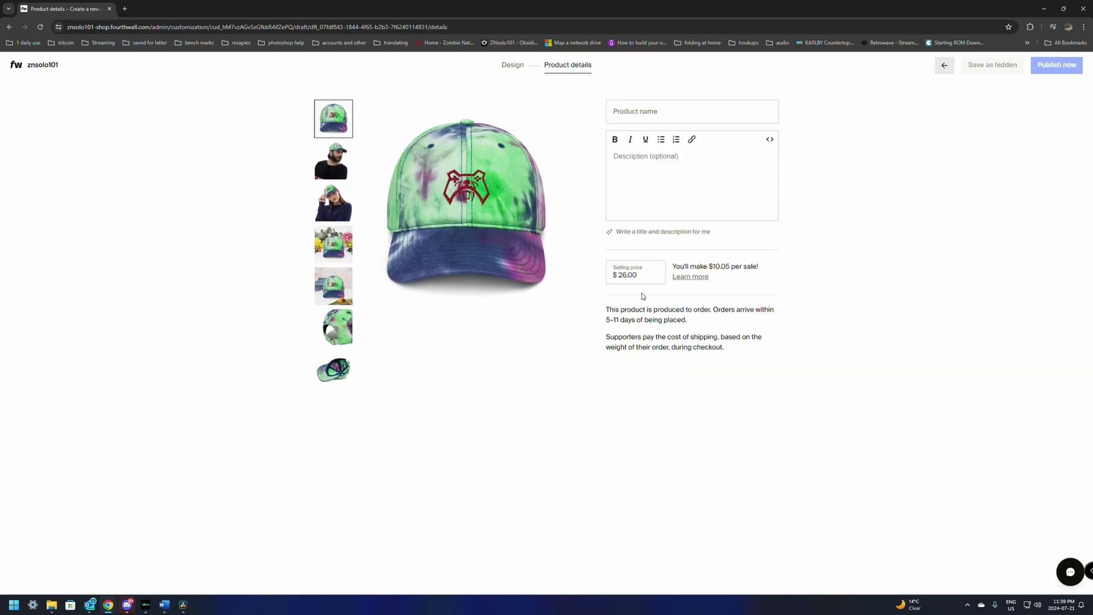
- Enter "zn gaming hat" as both the product name and the description
mouse_move(466, 194)
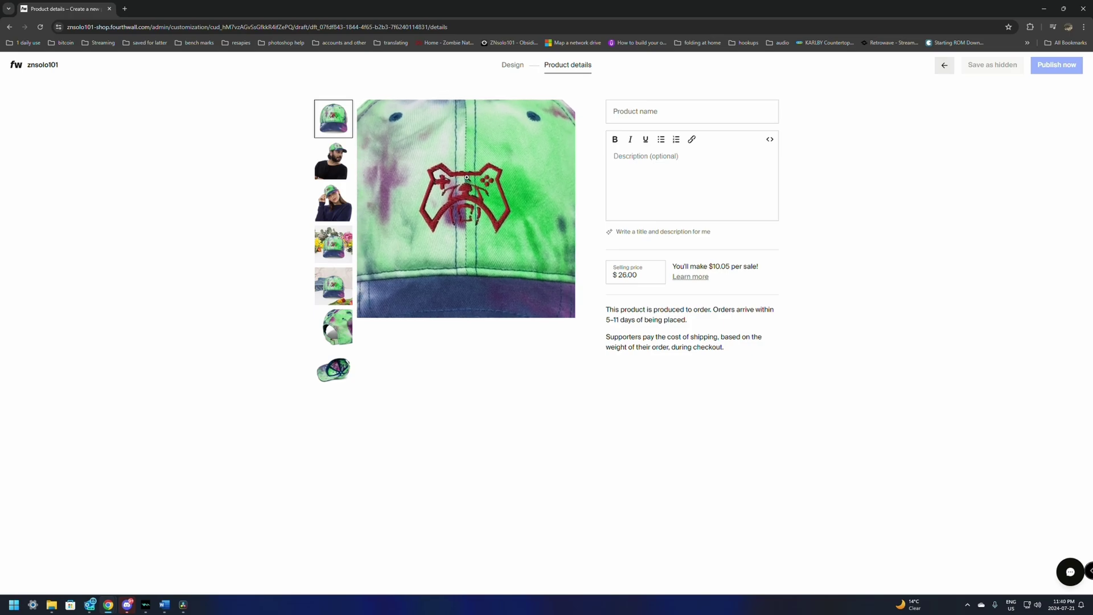
click(669, 115)
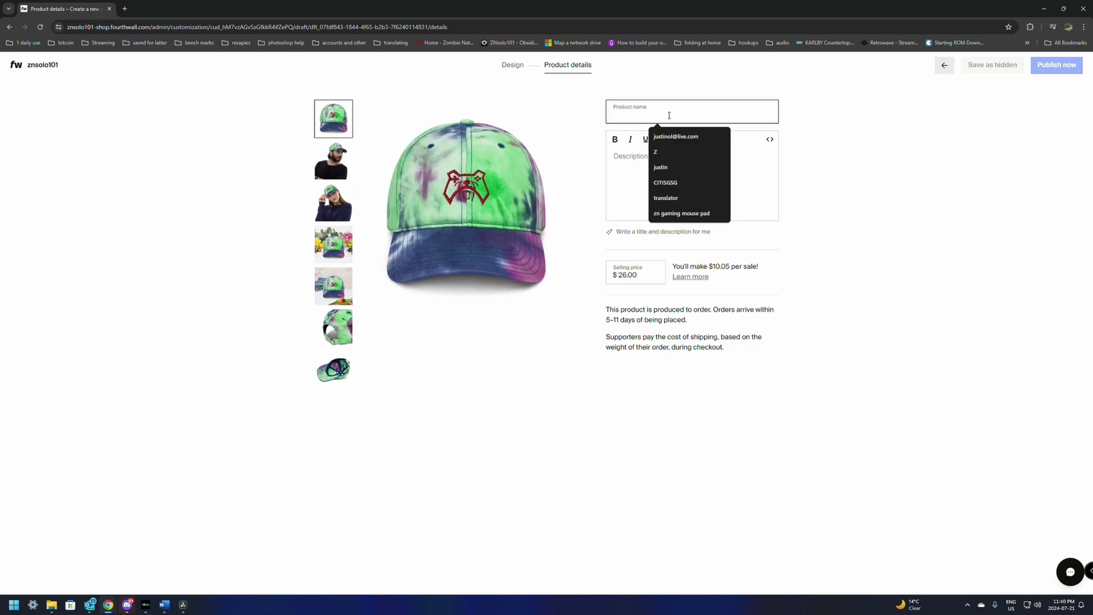
text(zn gaming hat)
drag(666, 114, 607, 116)
key(ctrl+c)
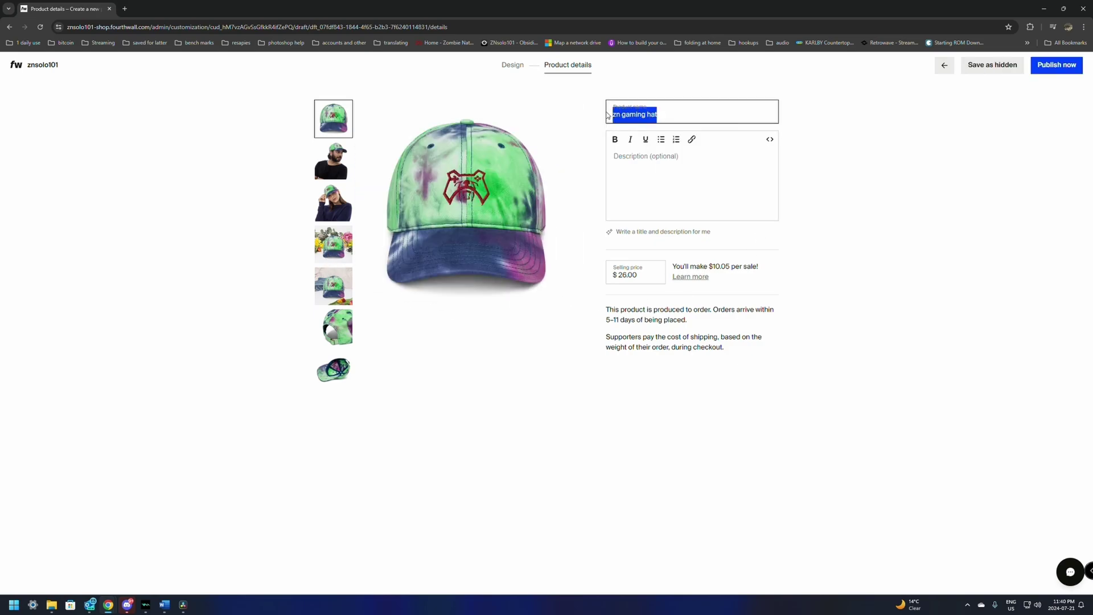
click(681, 188)
key(ctrl+v)
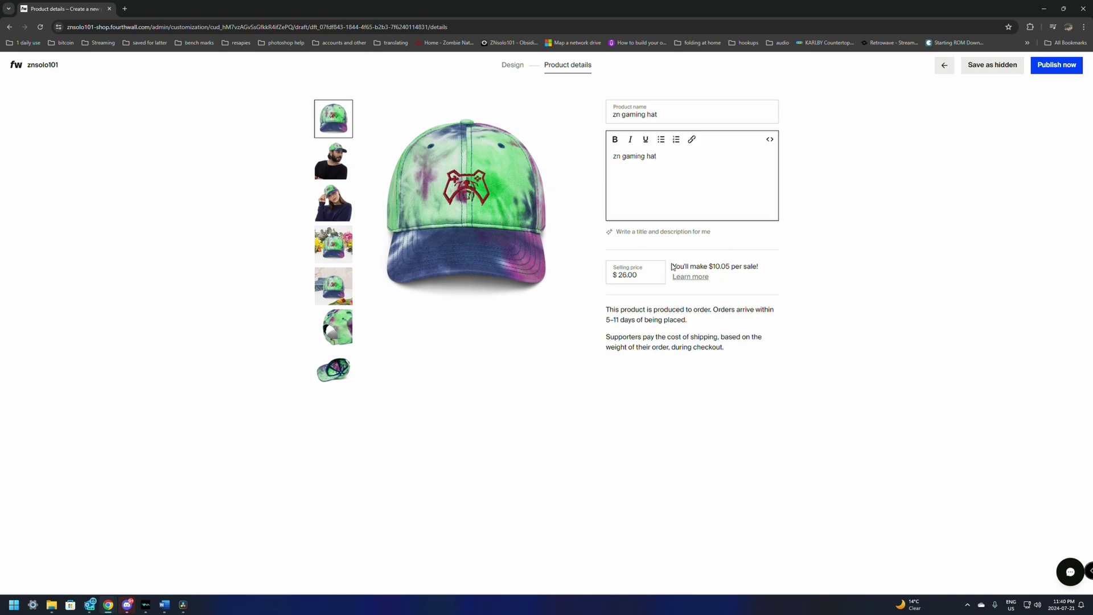
- Set the hat's selling price to $20.00 and publish the product
drag(675, 266, 765, 268)
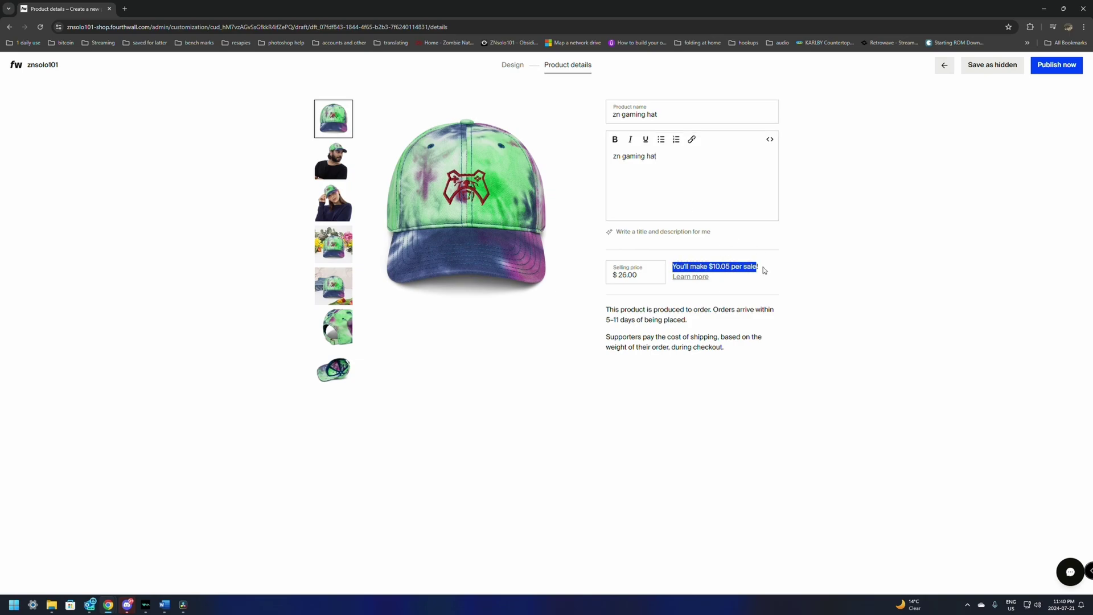
click(624, 274)
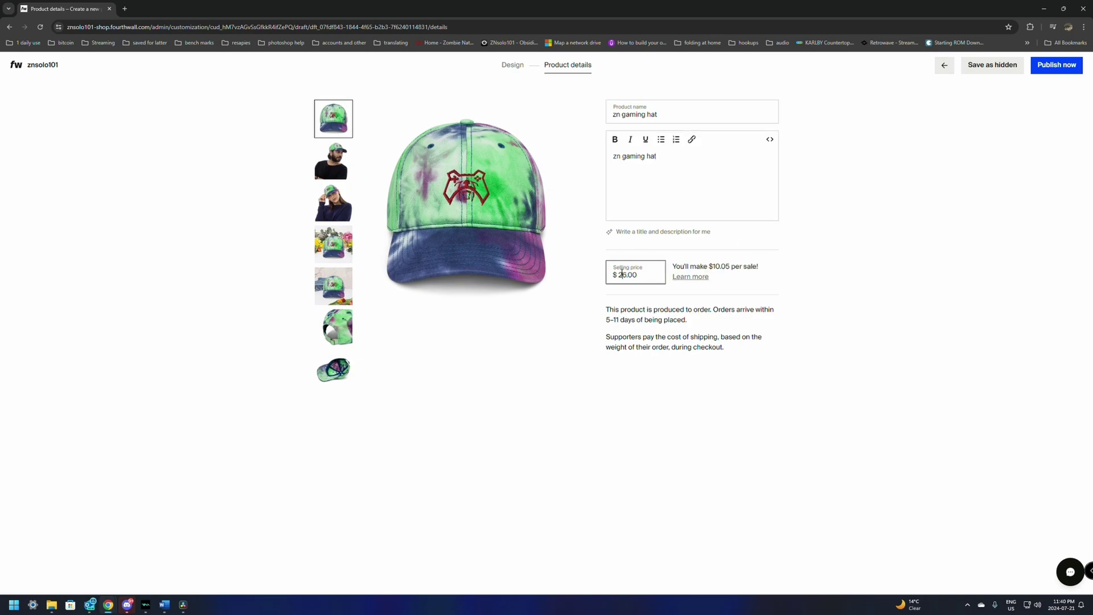
drag(622, 274, 627, 275)
text(0)
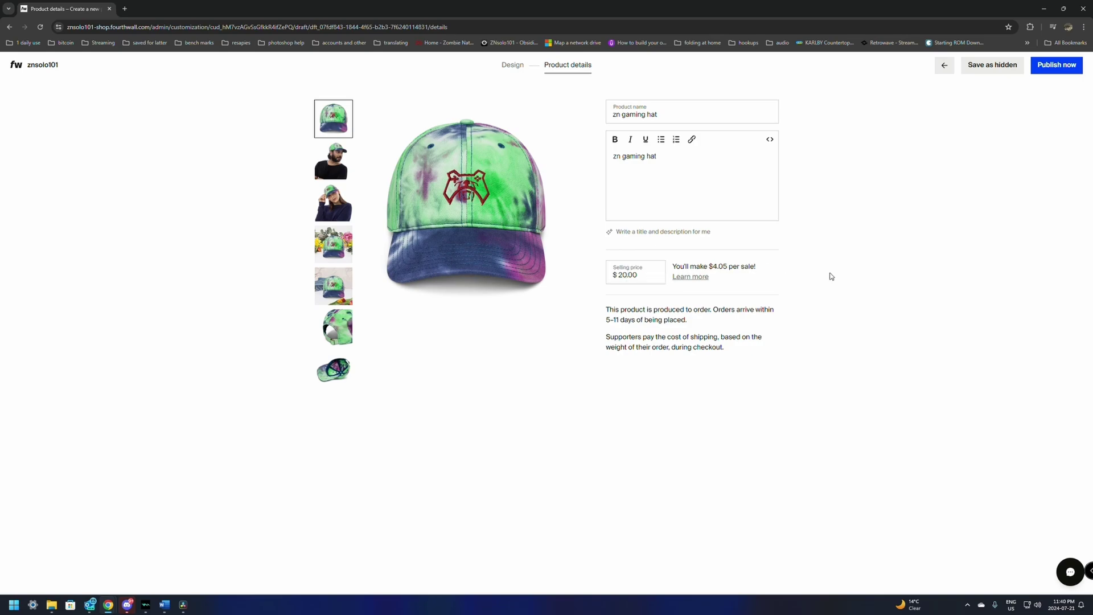
click(1056, 66)
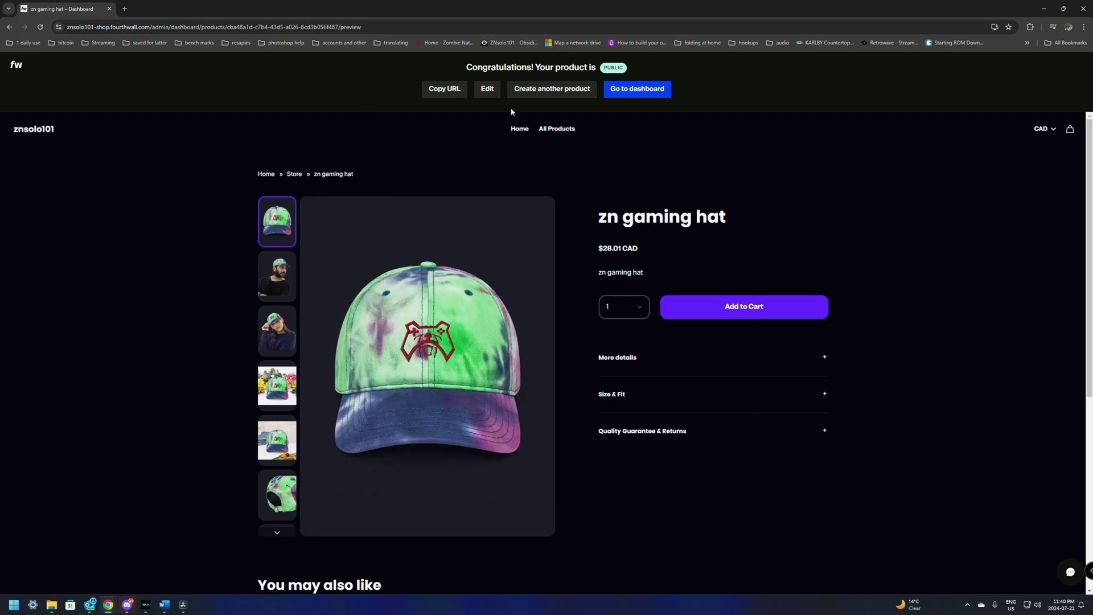
- Create another product by choosing the Valucap Foam Trucker Hat in Black/Black and start designing it
click(551, 93)
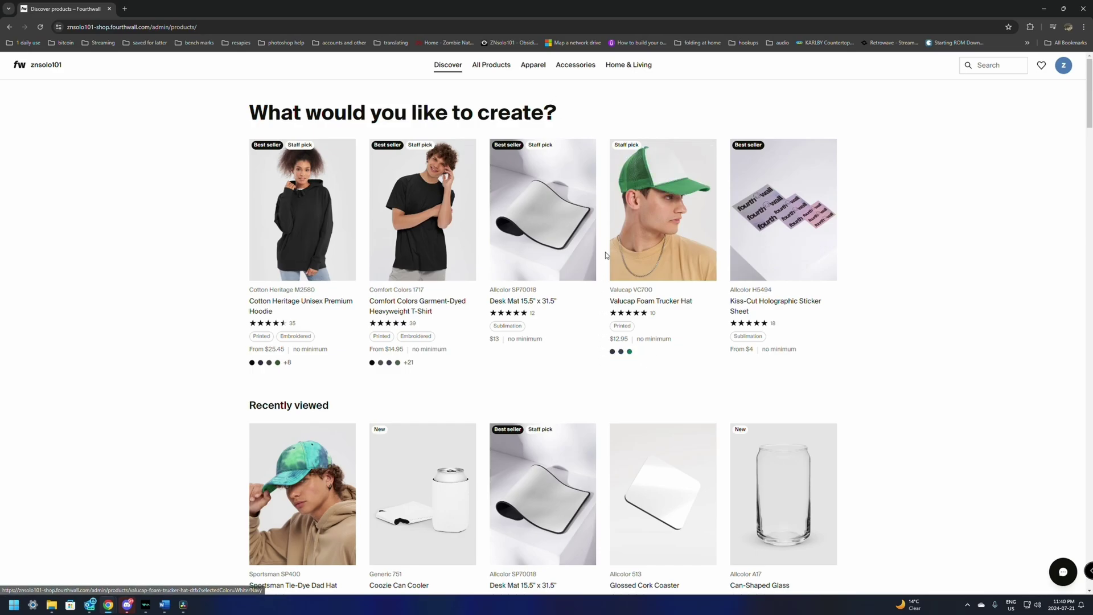
click(647, 220)
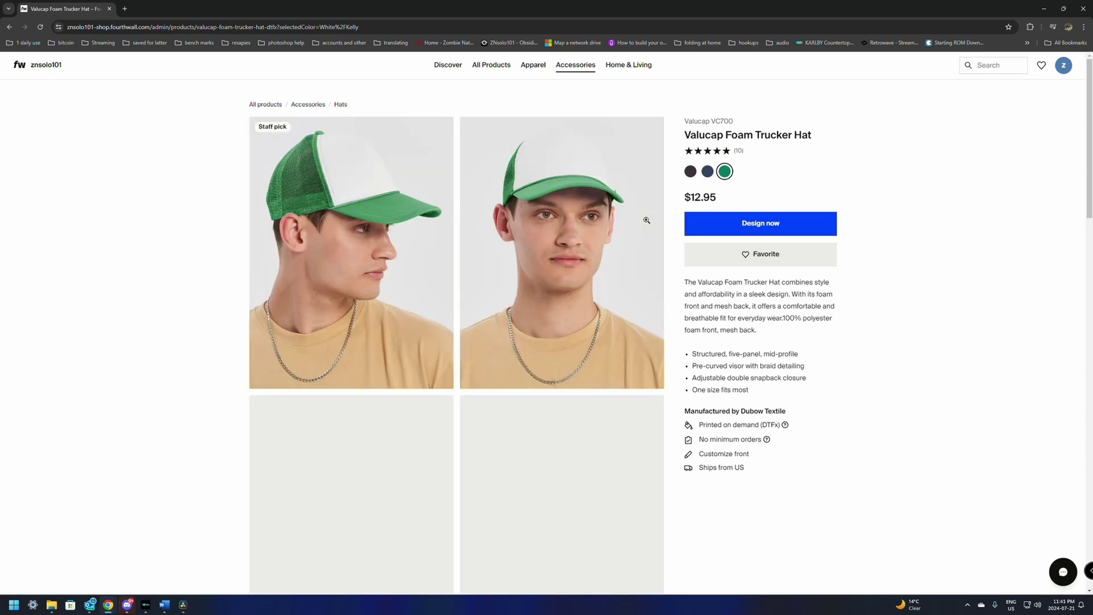
click(690, 171)
click(738, 223)
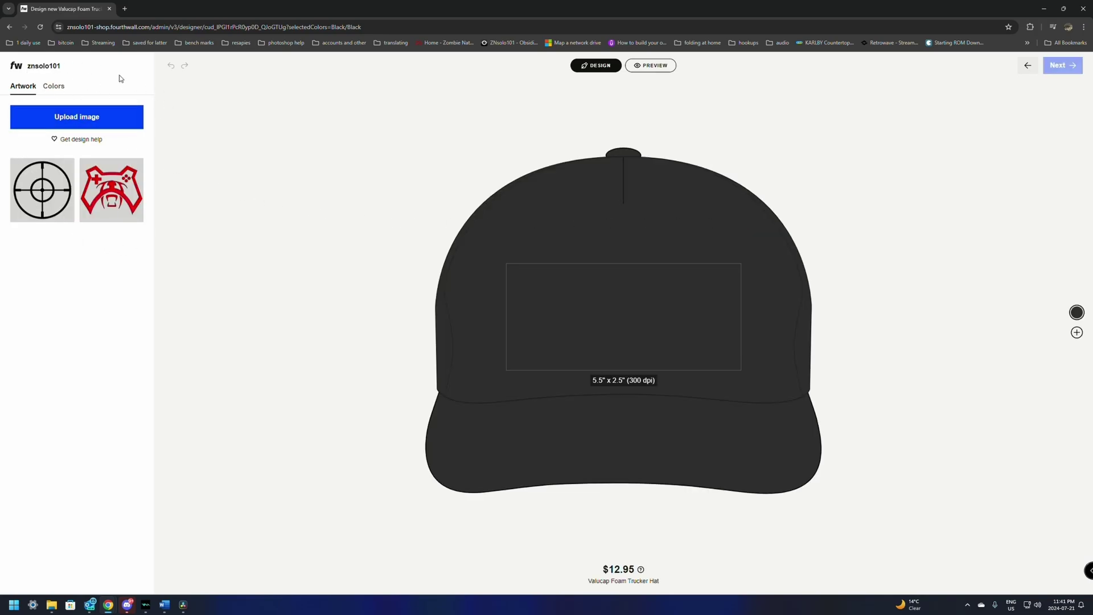
- Check the color choices of the trucker hat, add the red bear logo to its front and continue to the product details
click(55, 90)
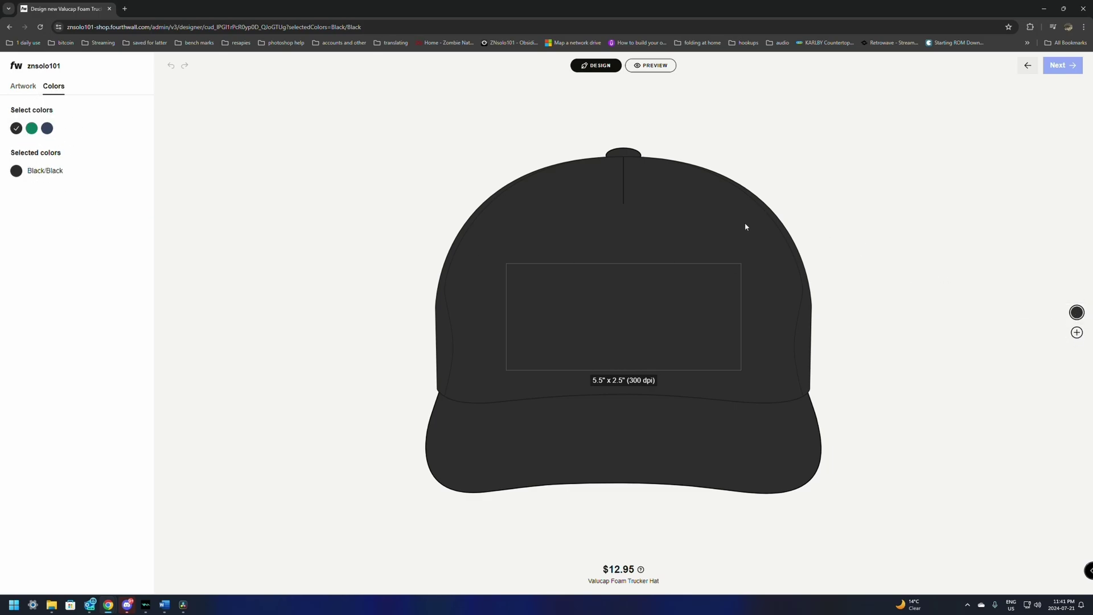
click(19, 92)
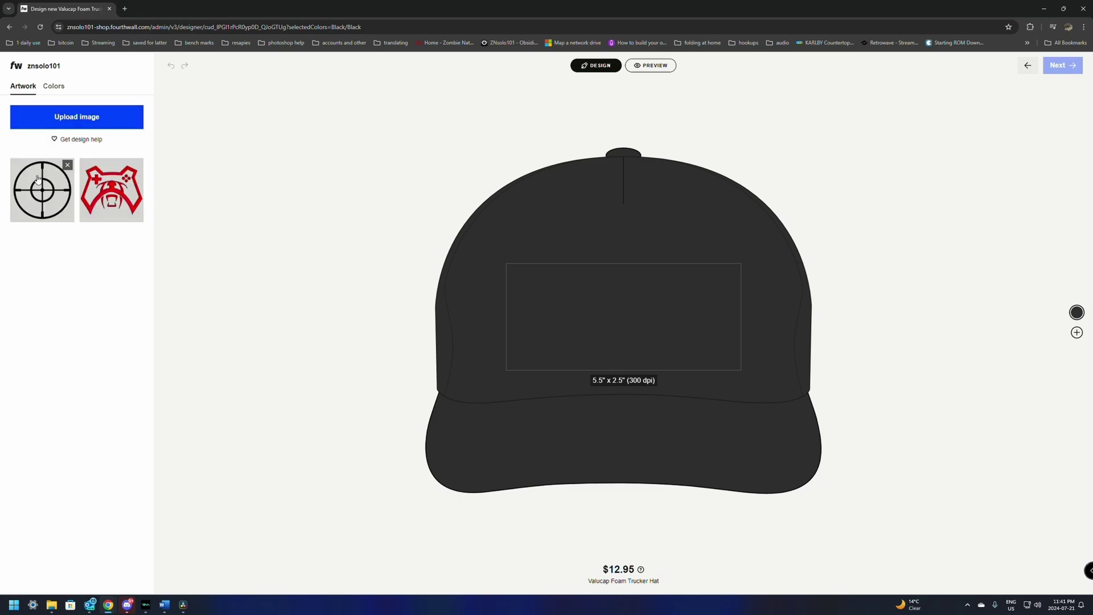
click(106, 192)
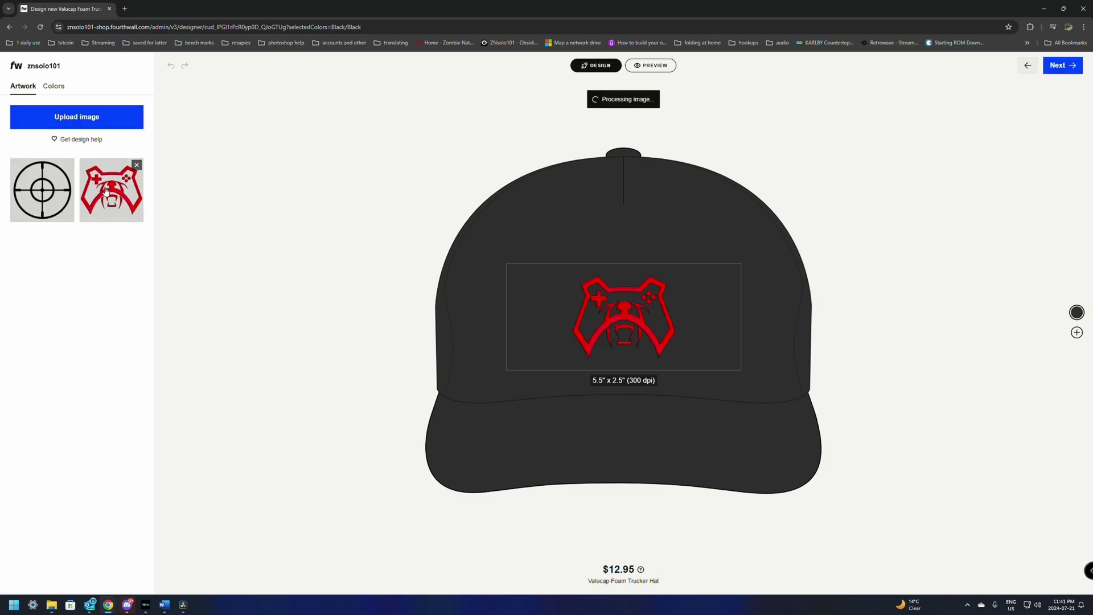
click(1061, 66)
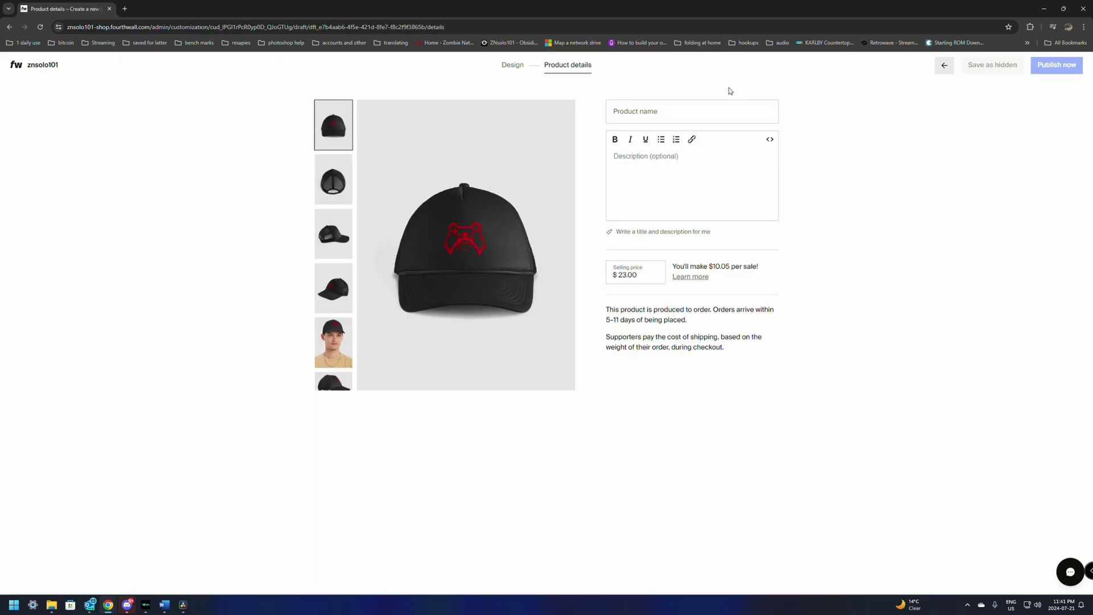
- Enter "zn logo hat" as the product name and description, set the selling price to $16.00 and publish the hat
click(670, 111)
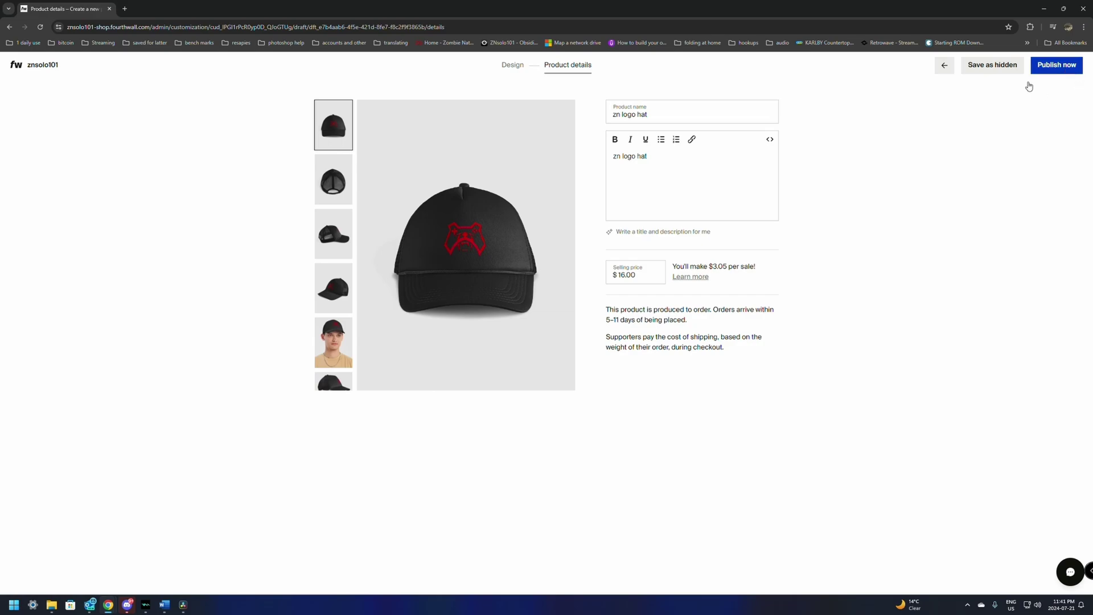
click(1058, 66)
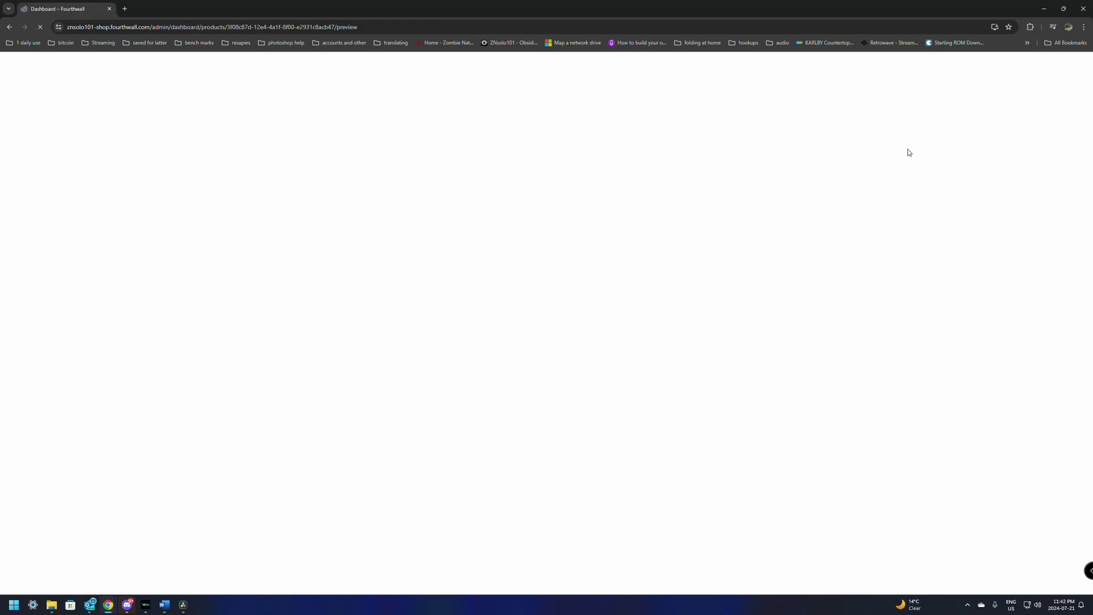
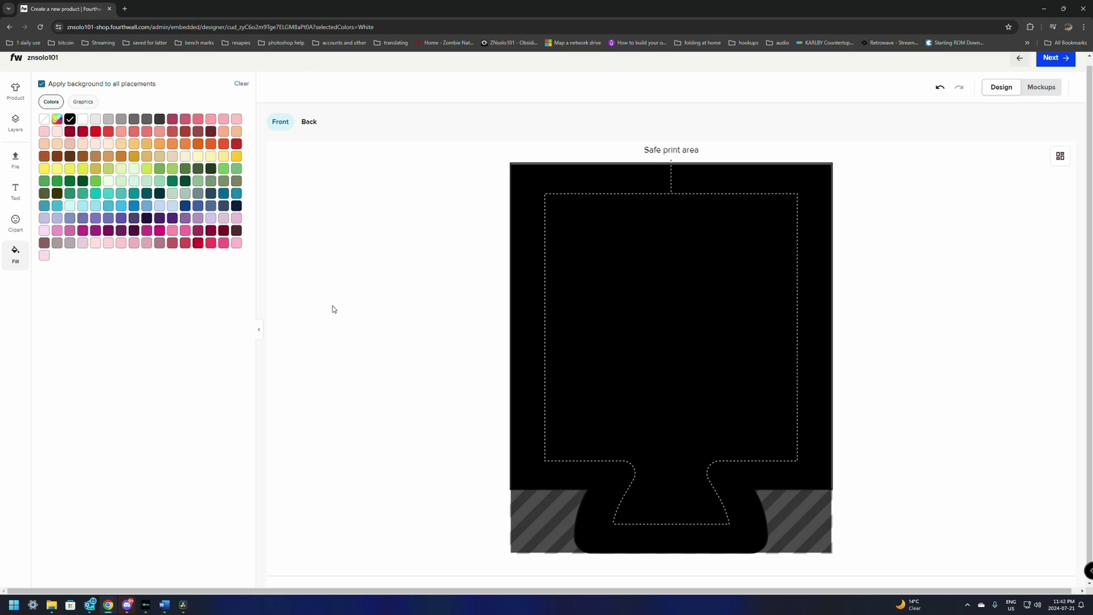
- Fill the can cooler with Alizarin red, add "zn gaming logo 5 no name copy" to its front and continue to the product details
click(96, 133)
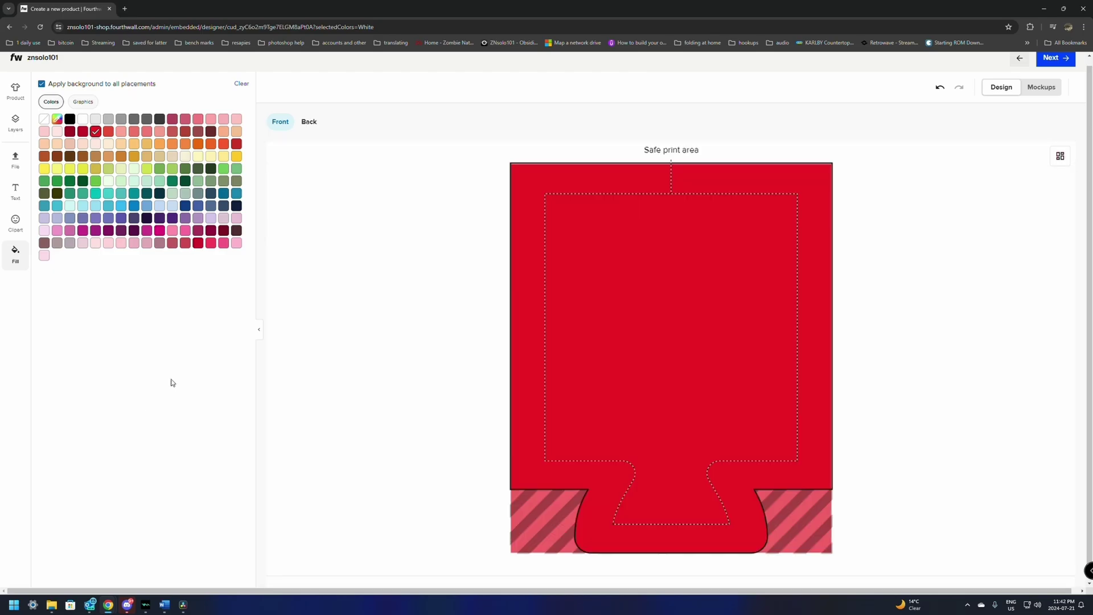
click(15, 159)
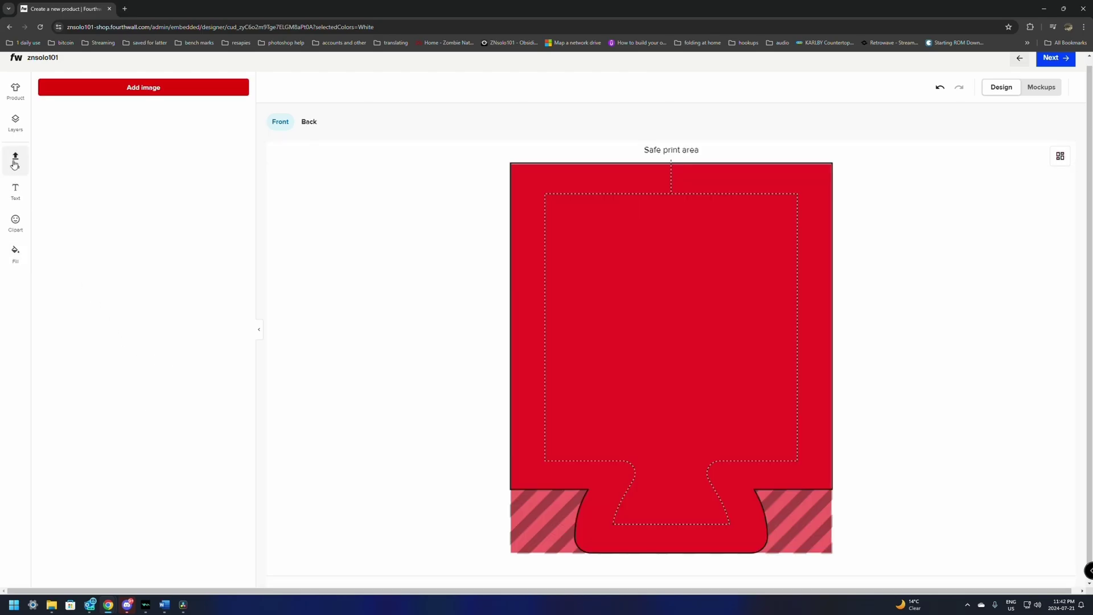
click(145, 85)
click(447, 142)
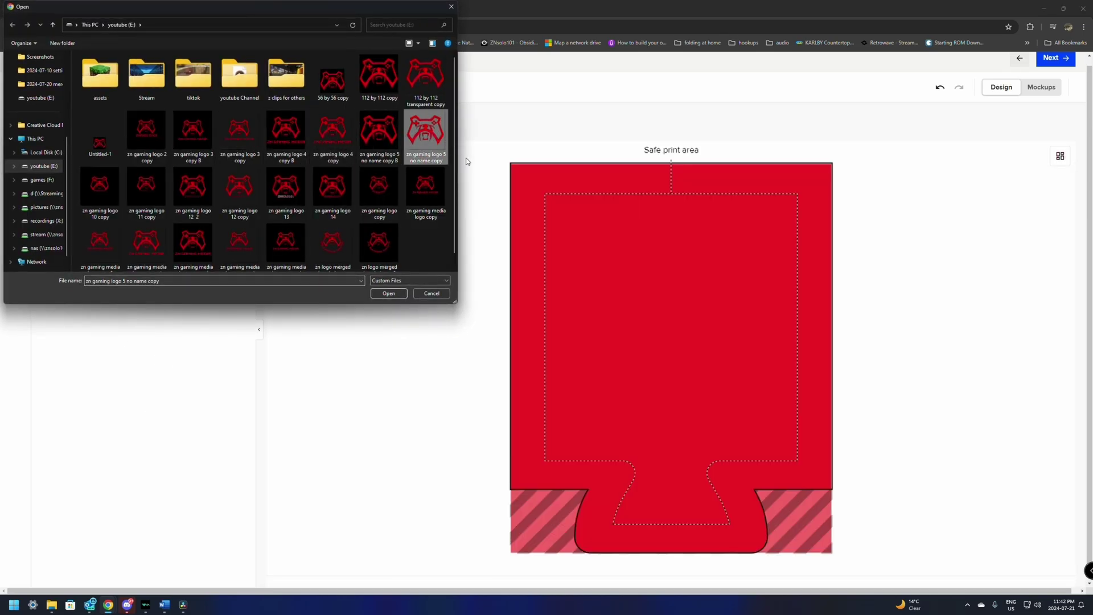
click(387, 294)
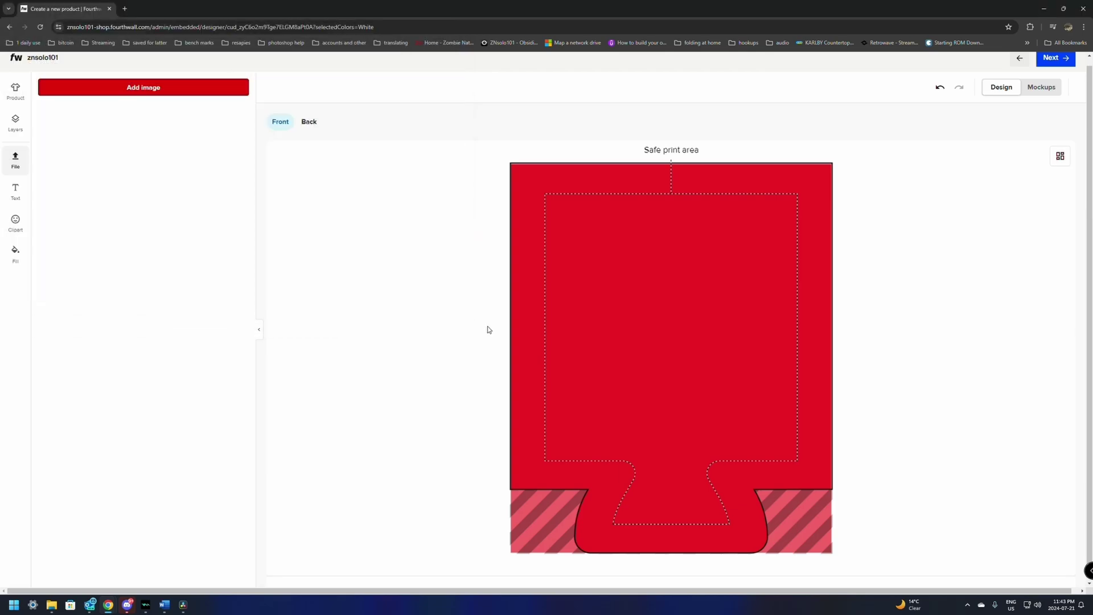
drag(667, 323, 664, 314)
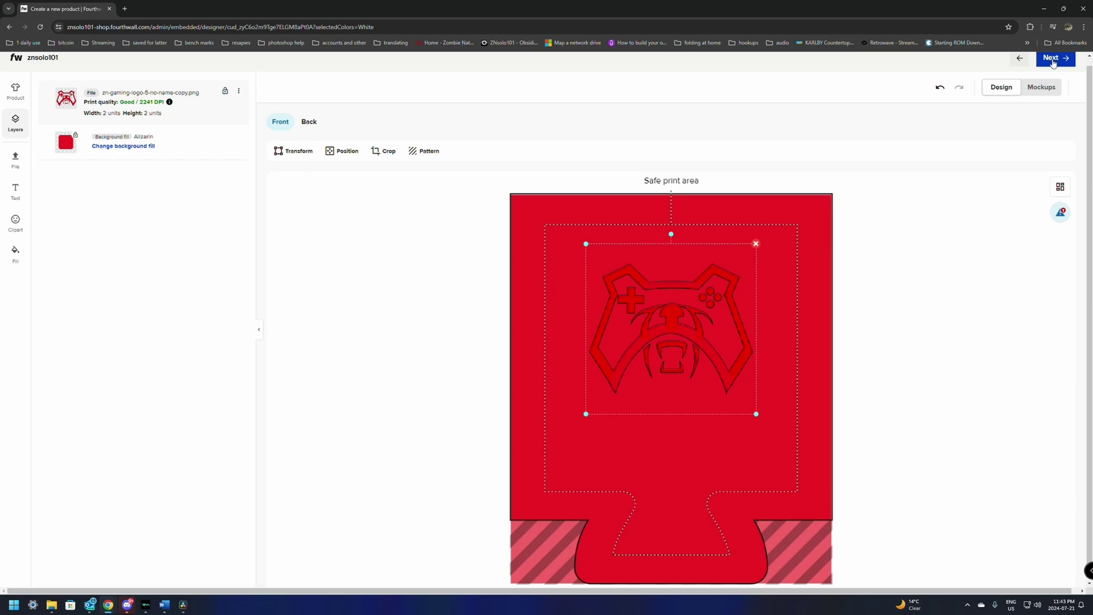
scroll(1054, 62, up, 1)
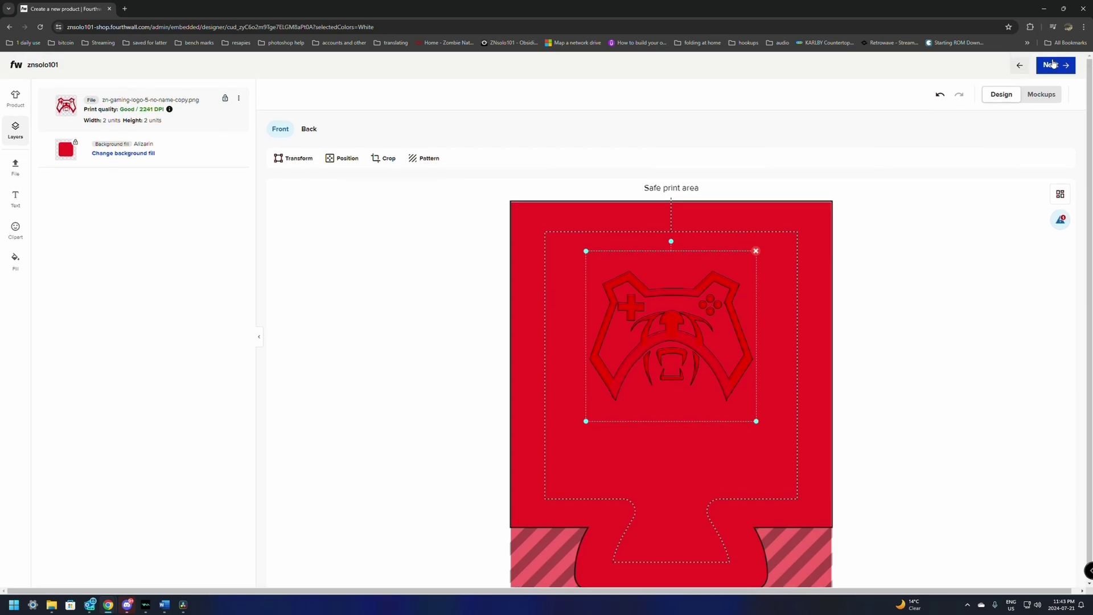
click(1005, 91)
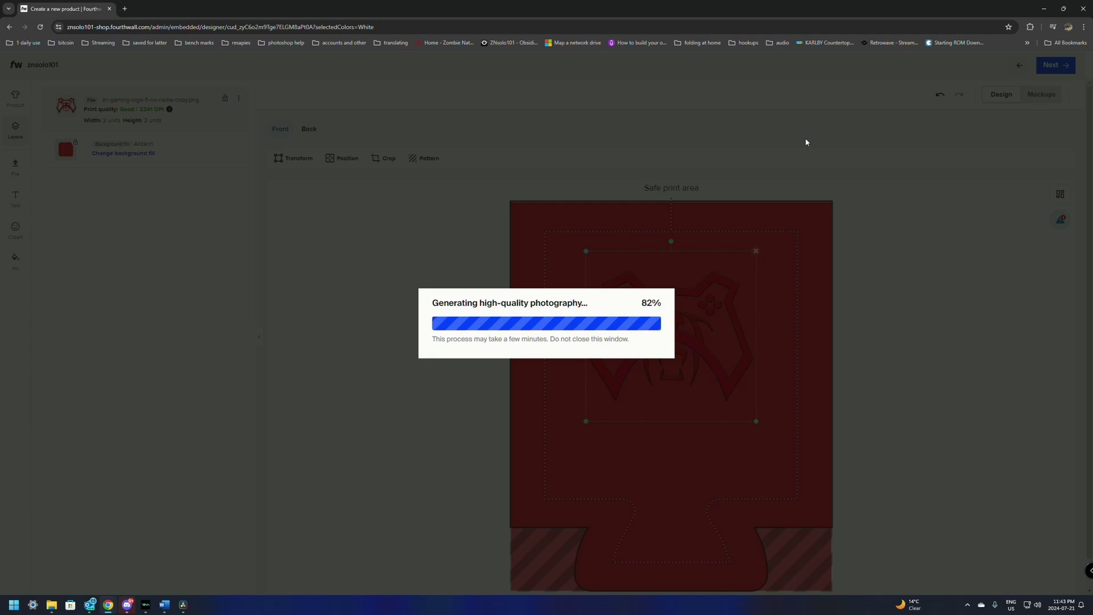
- Enter "zn game cozy red" as both the product name and the description of the can cooler
click(686, 113)
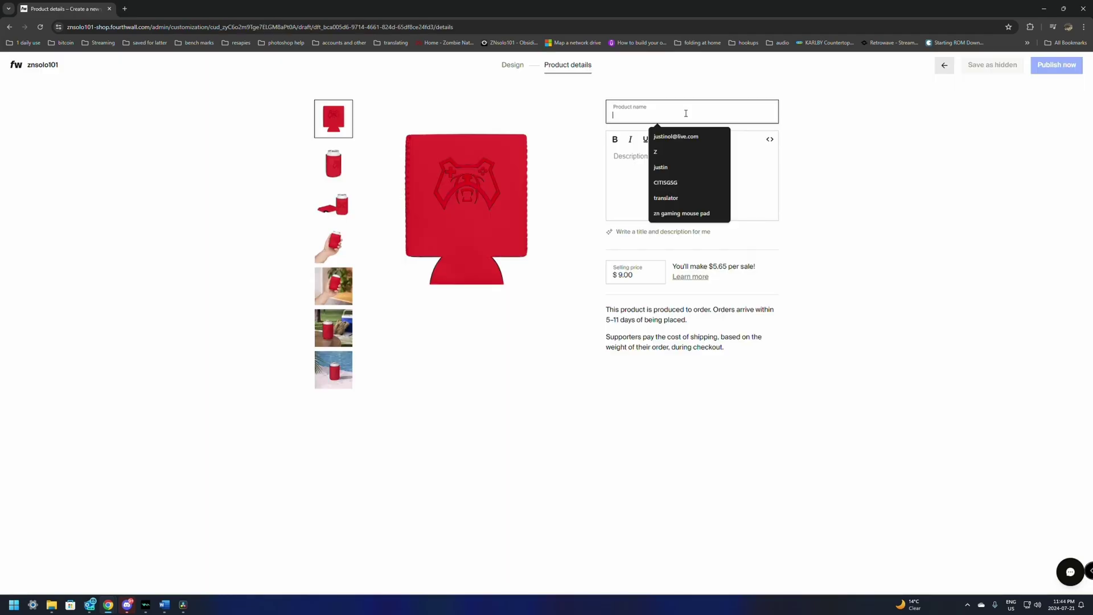
text(zn game cozy red)
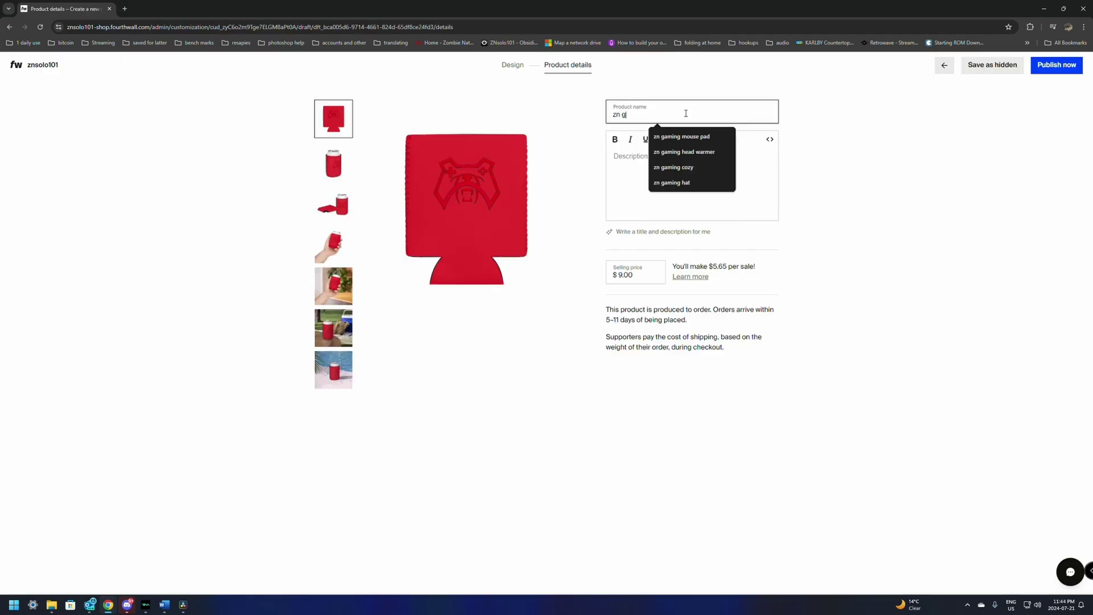
key(ctrl+a)
key(ctrl+c)
click(650, 160)
key(ctrl+v)
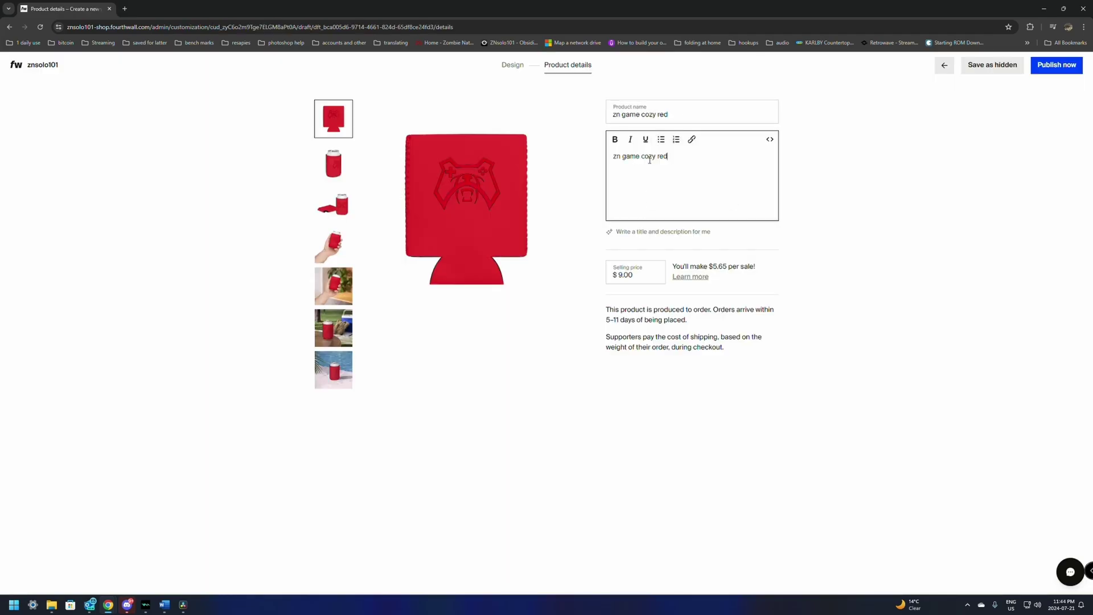
- Lower the can cooler's selling price to the equivalent of $9.80 CAD and publish the product
click(622, 275)
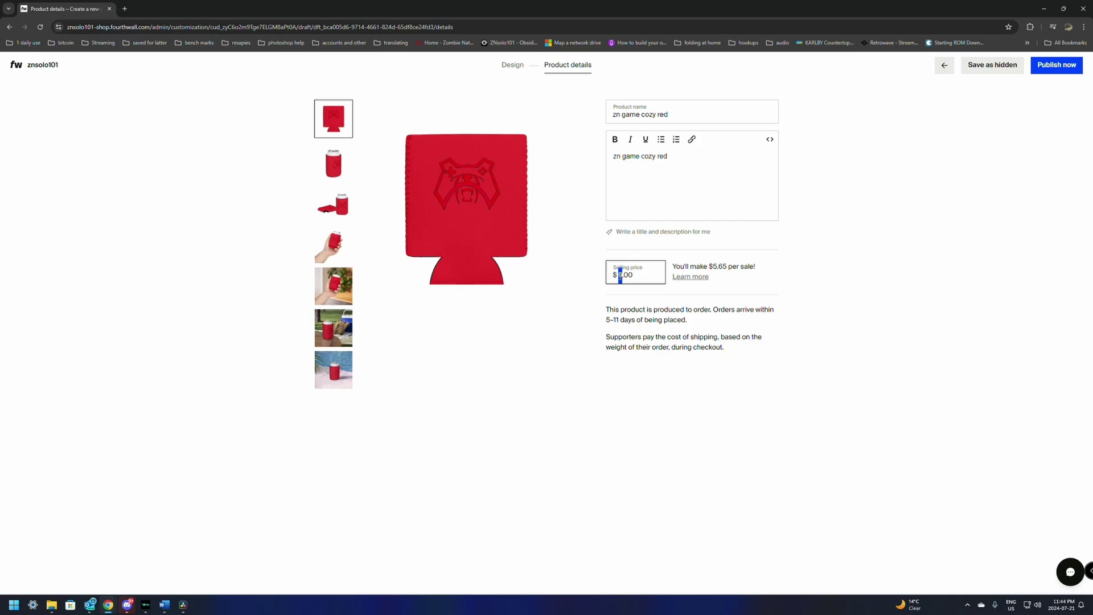
key(Return)
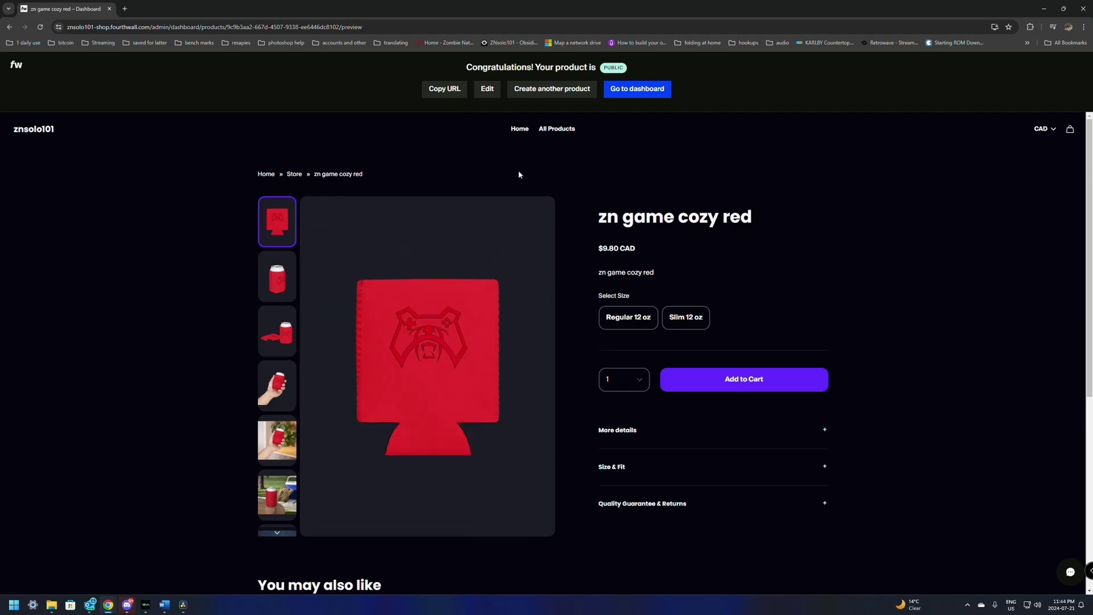
- Start creating another product and browse the Discover catalog for further items that could be designed
click(552, 89)
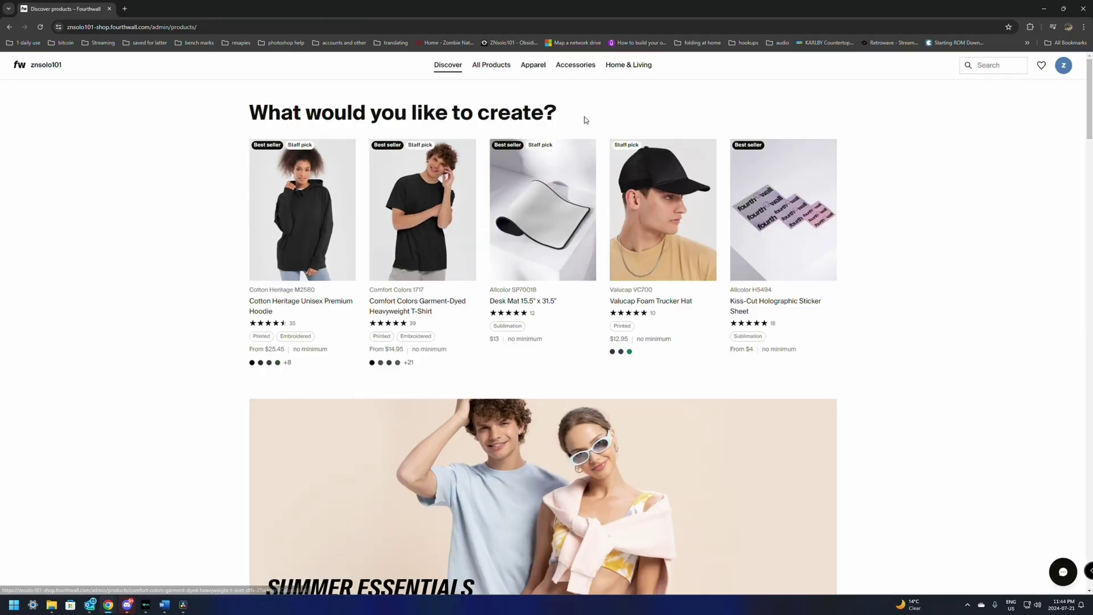
scroll(585, 120, down, 20)
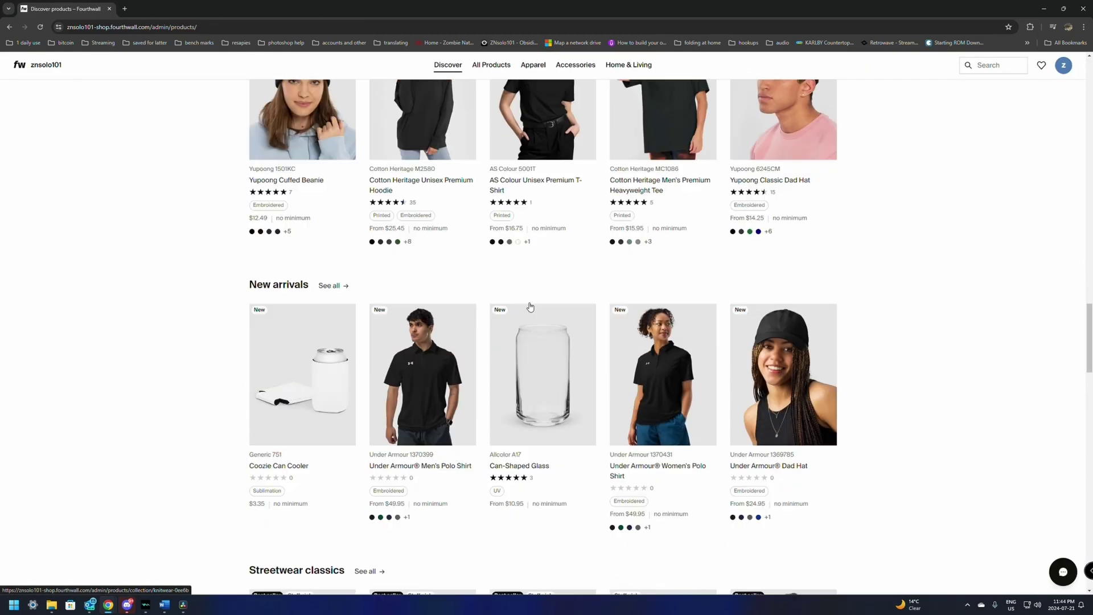
scroll(530, 307, down, 8)
scroll(471, 322, down, 7)
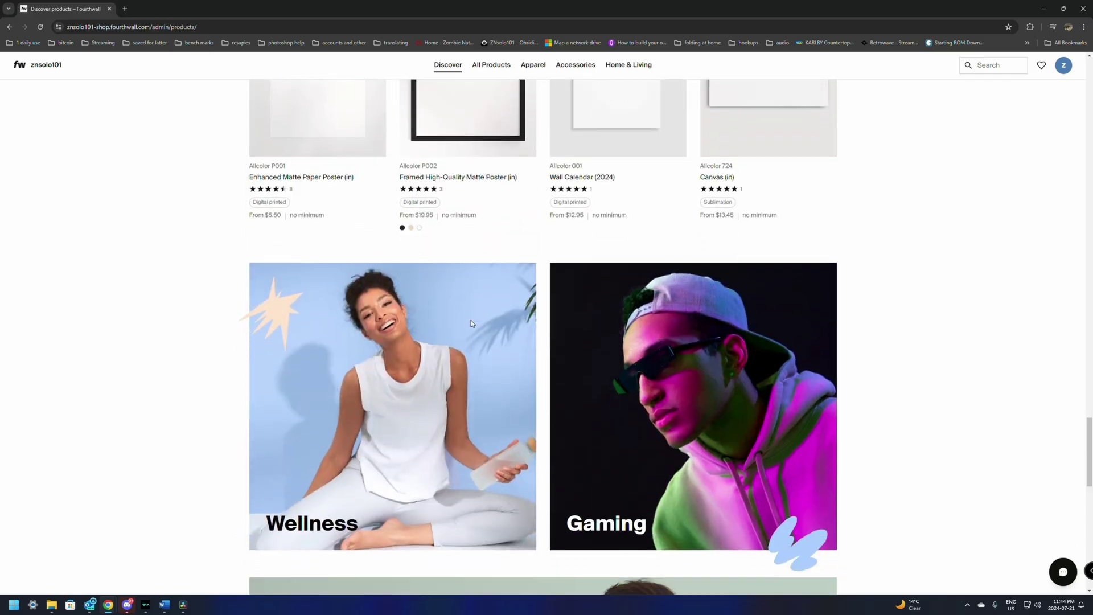
scroll(470, 320, down, 8)
scroll(484, 370, up, 15)
scroll(501, 427, down, 5)
scroll(508, 456, up, 5)
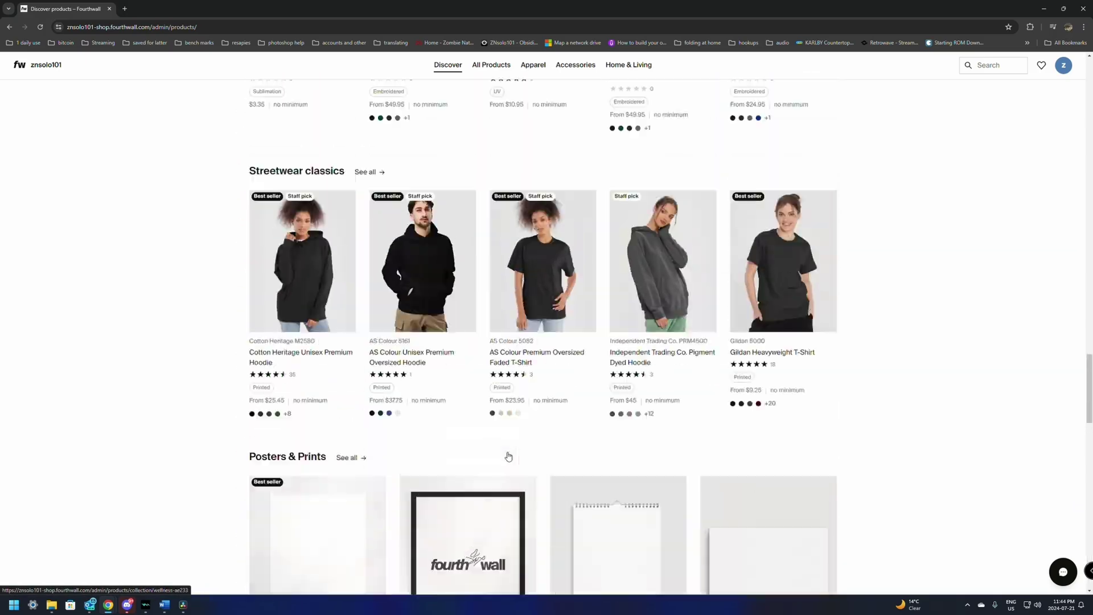
scroll(508, 456, up, 20)
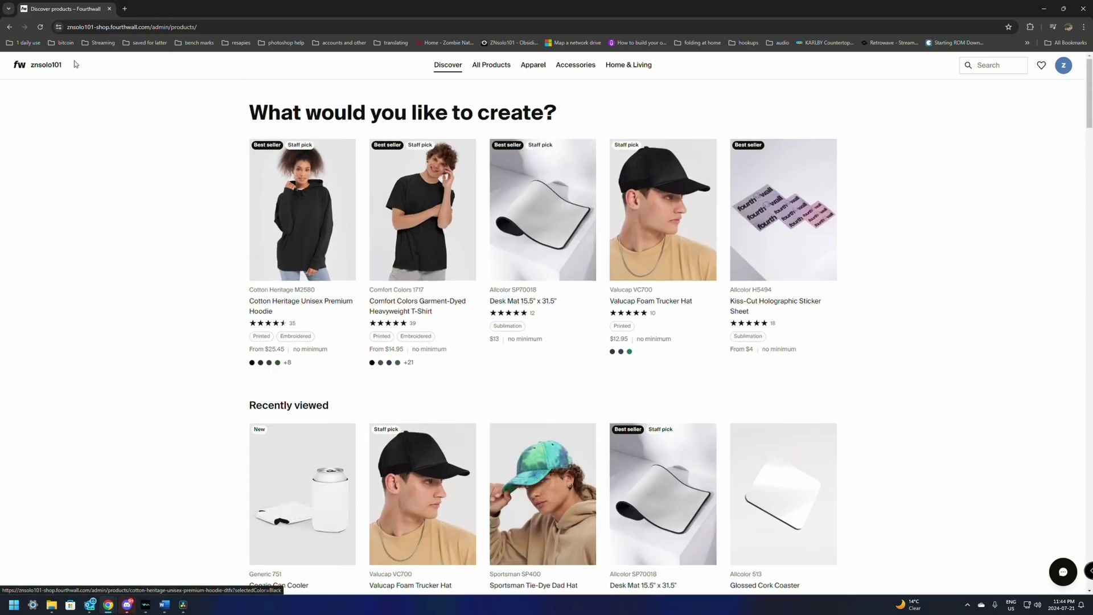
- Return to the shop dashboard, start customizing the site and choose Oasis as the starting theme
click(16, 68)
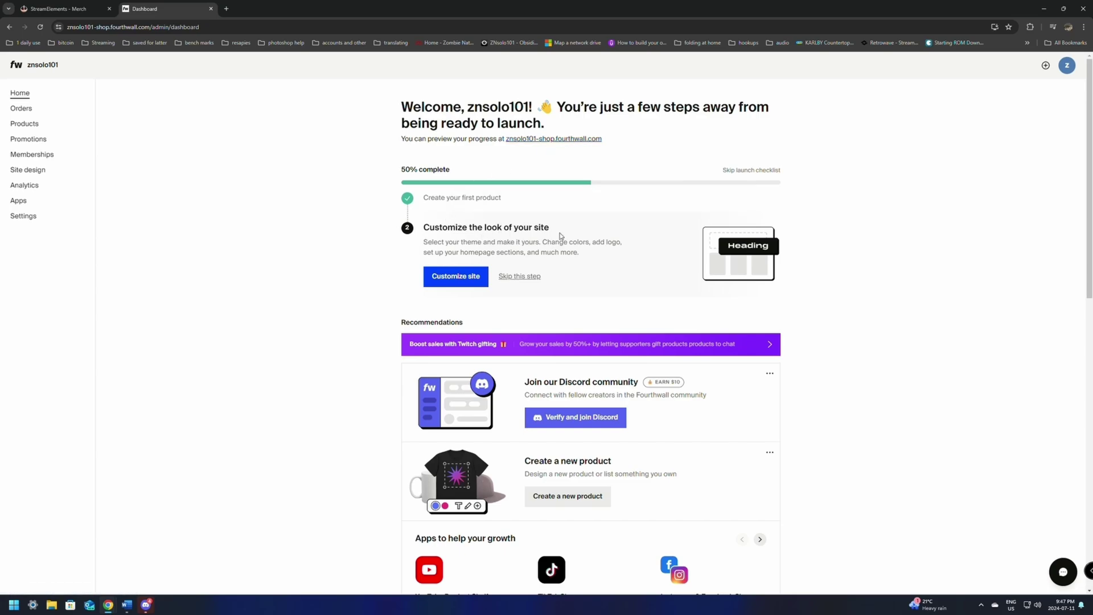
click(454, 276)
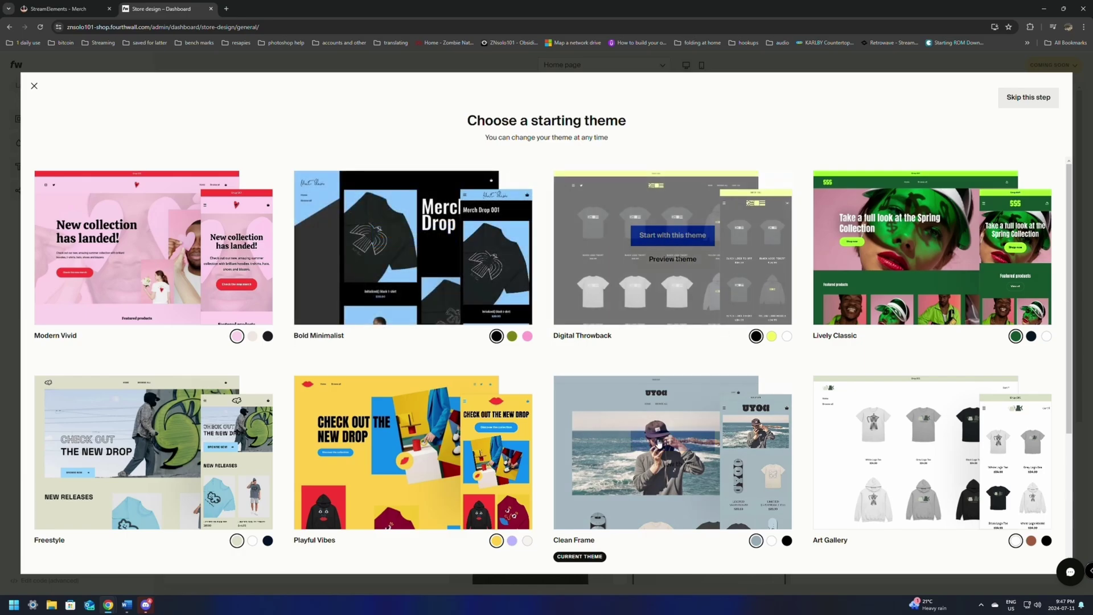
scroll(145, 450, down, 4)
scroll(539, 434, up, 3)
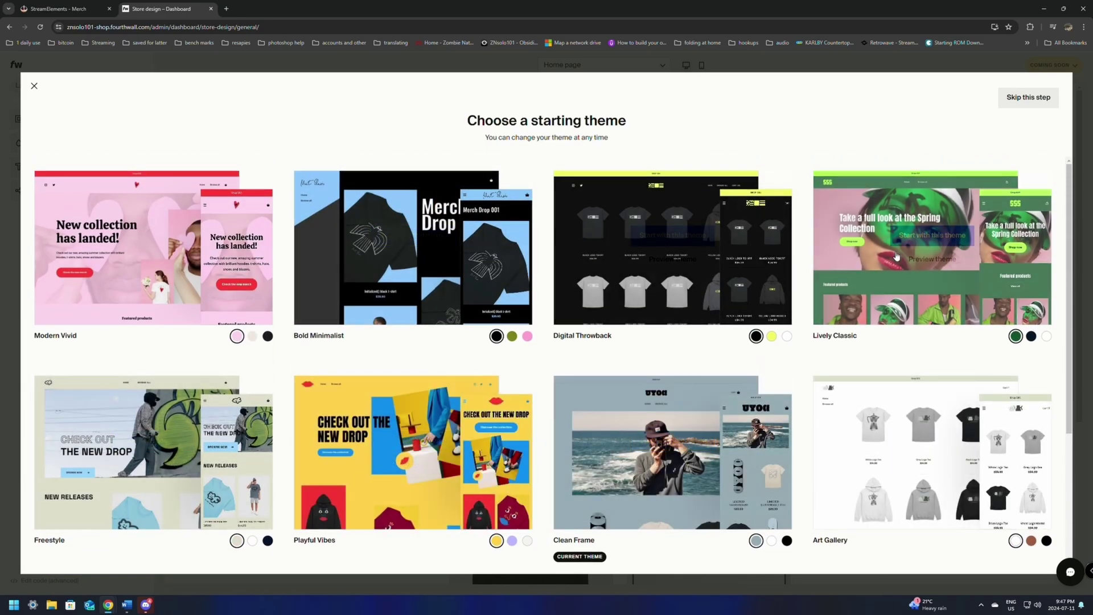
scroll(190, 395, down, 3)
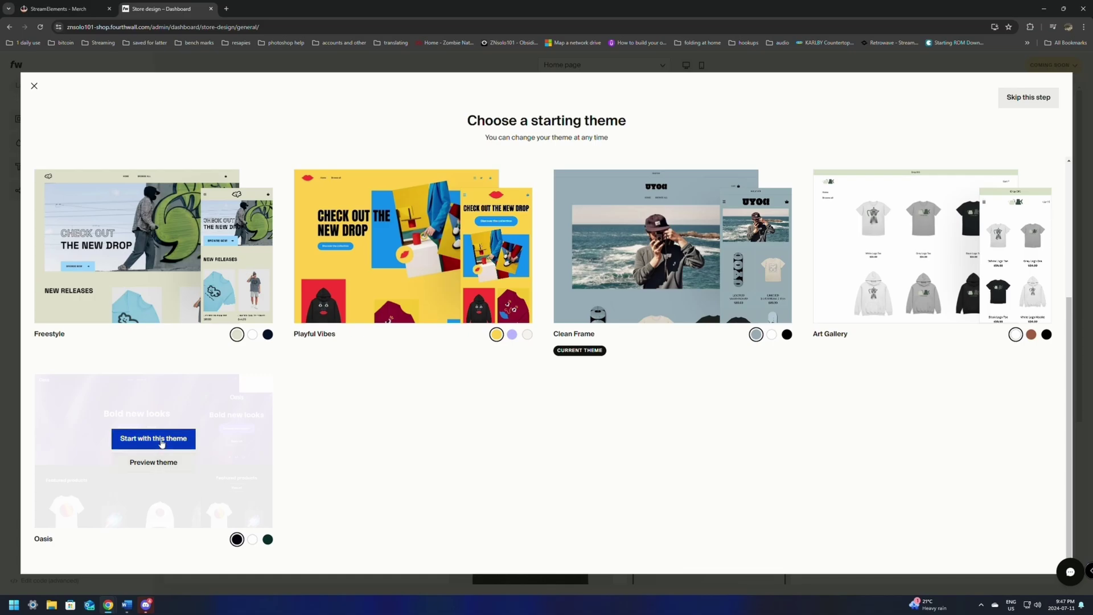
click(162, 443)
- Change the site's status to Live and save it
click(1053, 65)
click(939, 91)
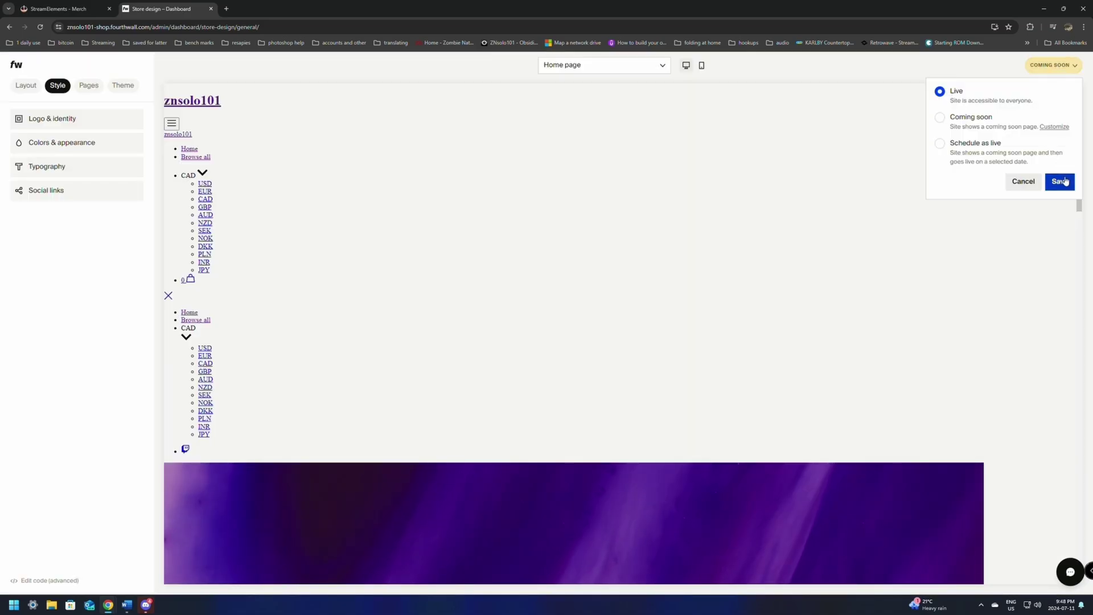
click(1064, 182)
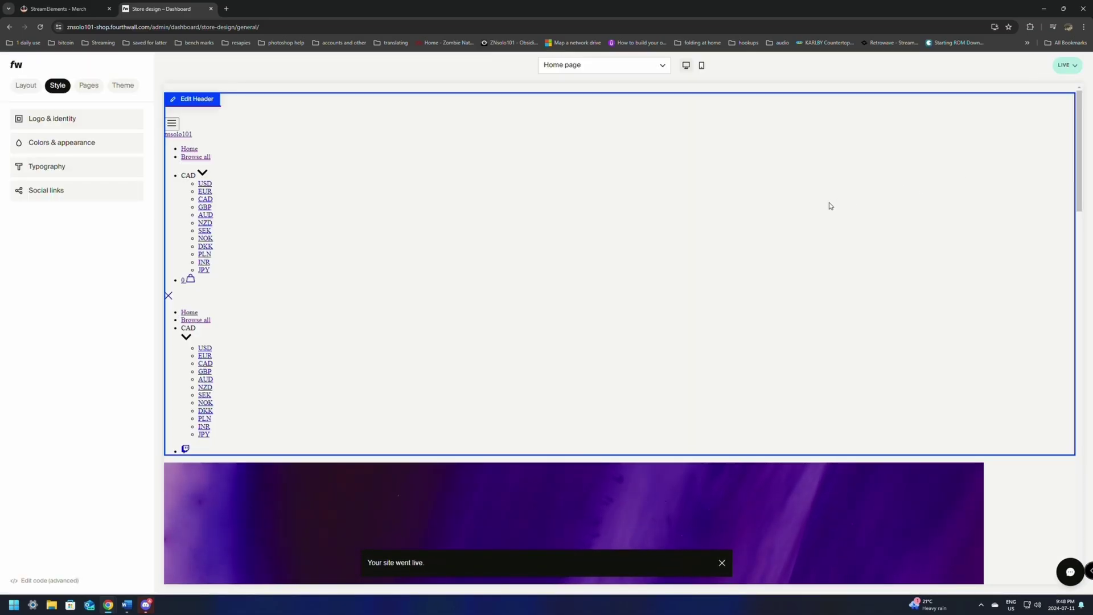
click(1067, 65)
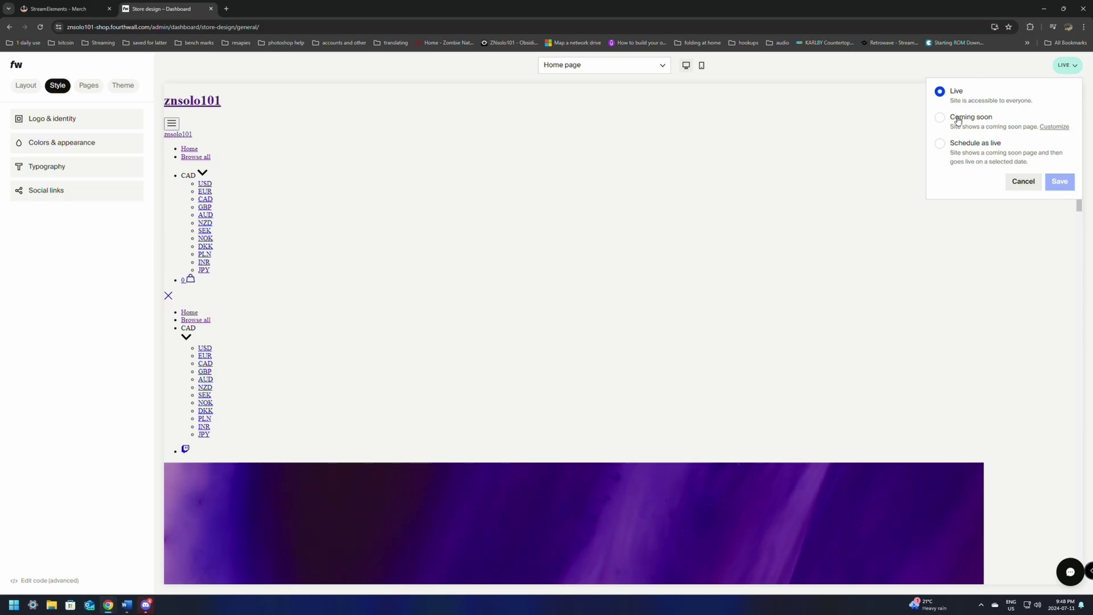
click(378, 70)
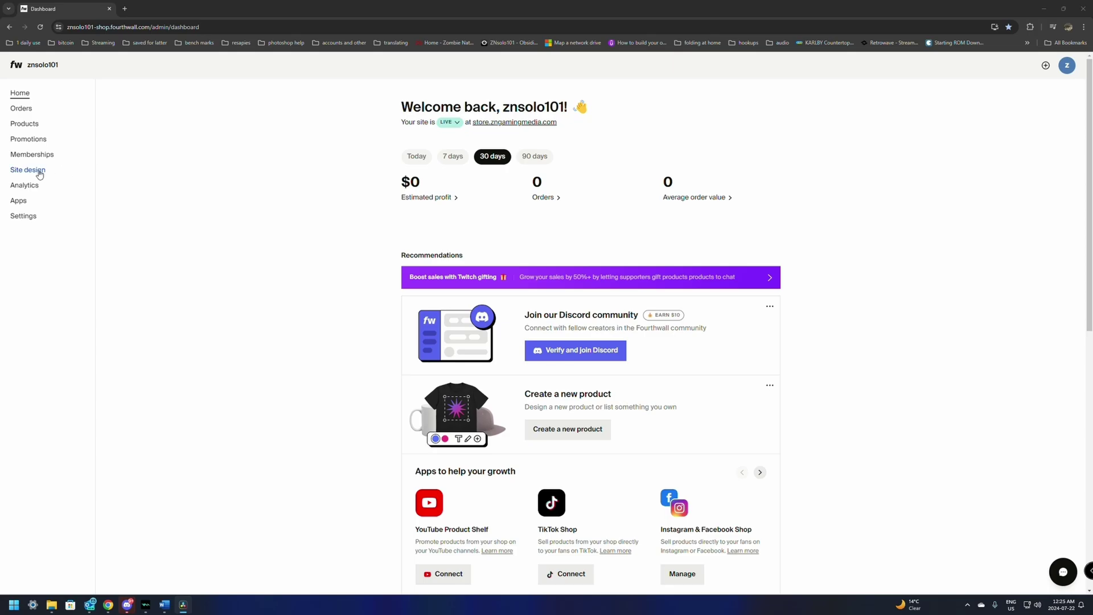
- Open the home page's video banner settings in the site design and review the page preview
click(20, 172)
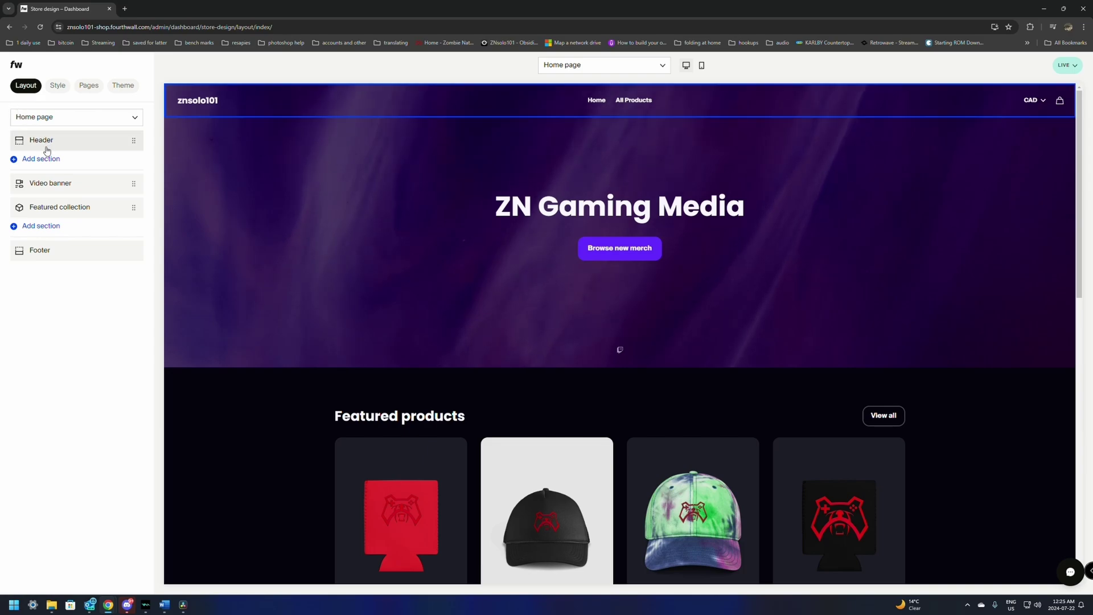
click(43, 184)
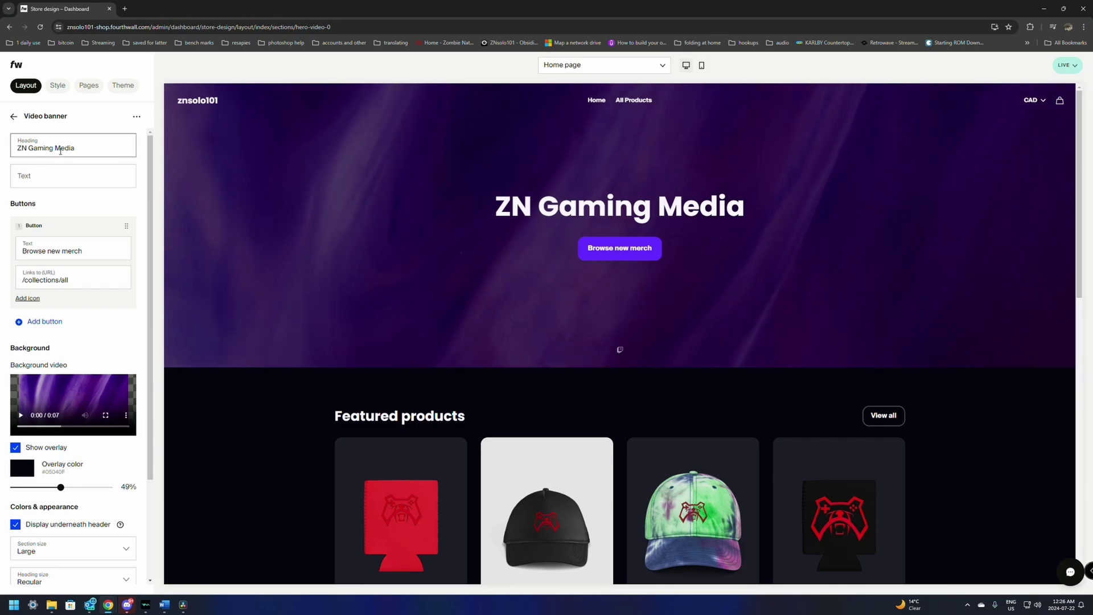
scroll(381, 314, down, 10)
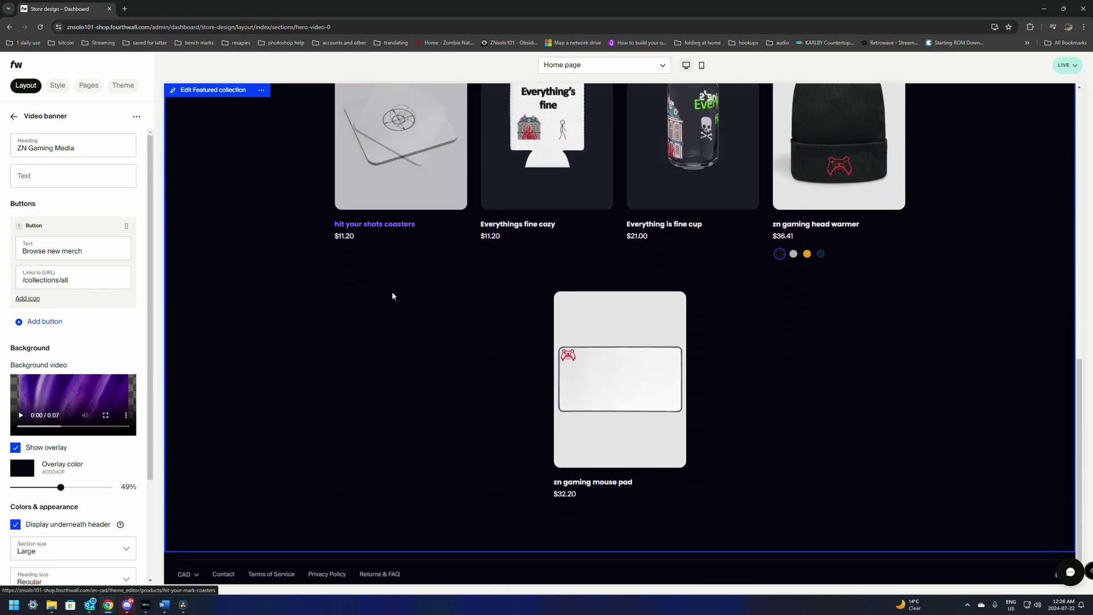
- Look through the site design's Style, Pages and Theme sections and examine the logo and favicon settings
scroll(391, 295, up, 9)
click(58, 86)
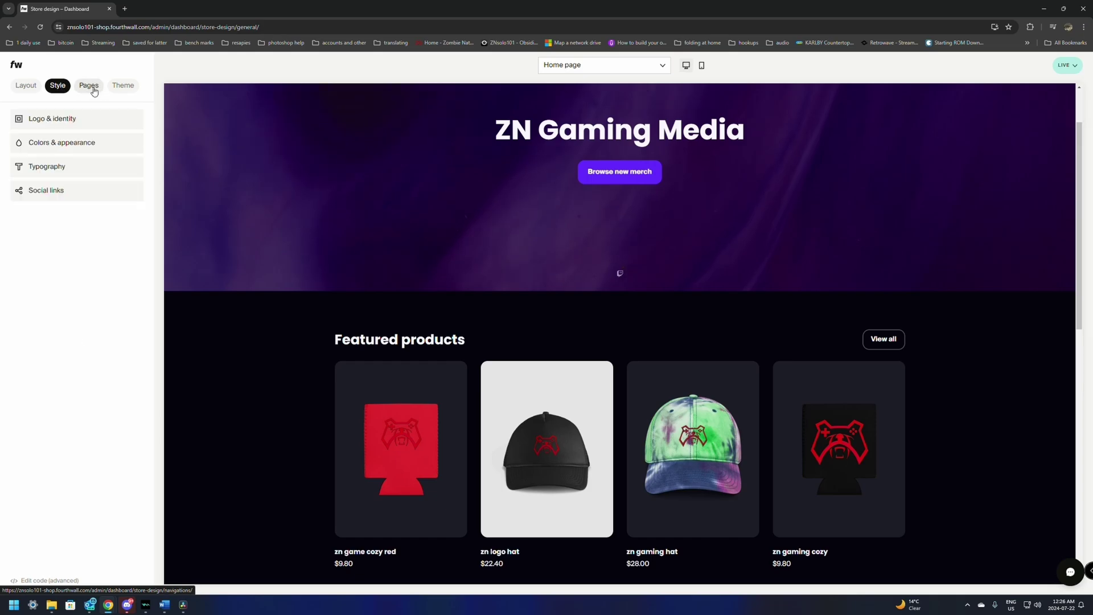
click(89, 86)
click(120, 87)
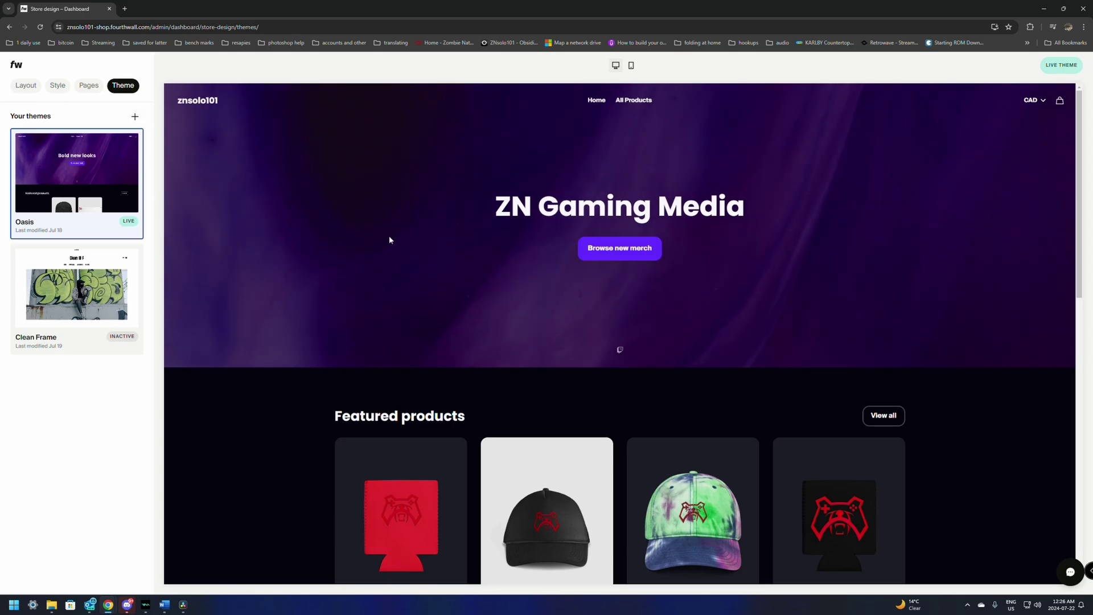
click(89, 85)
click(64, 90)
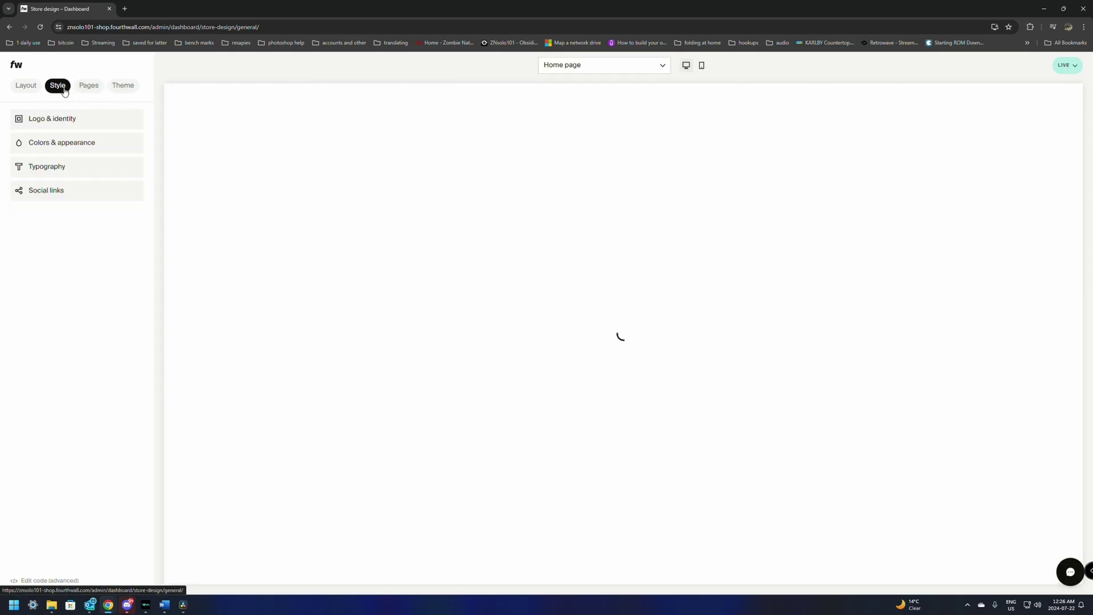
click(26, 118)
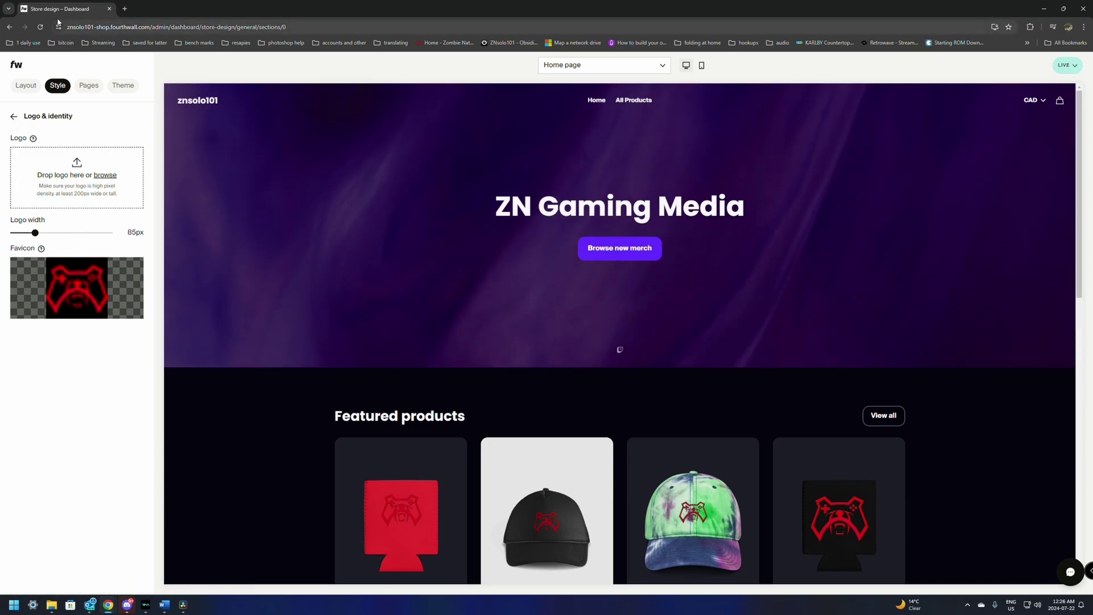
mouse_move(23, 305)
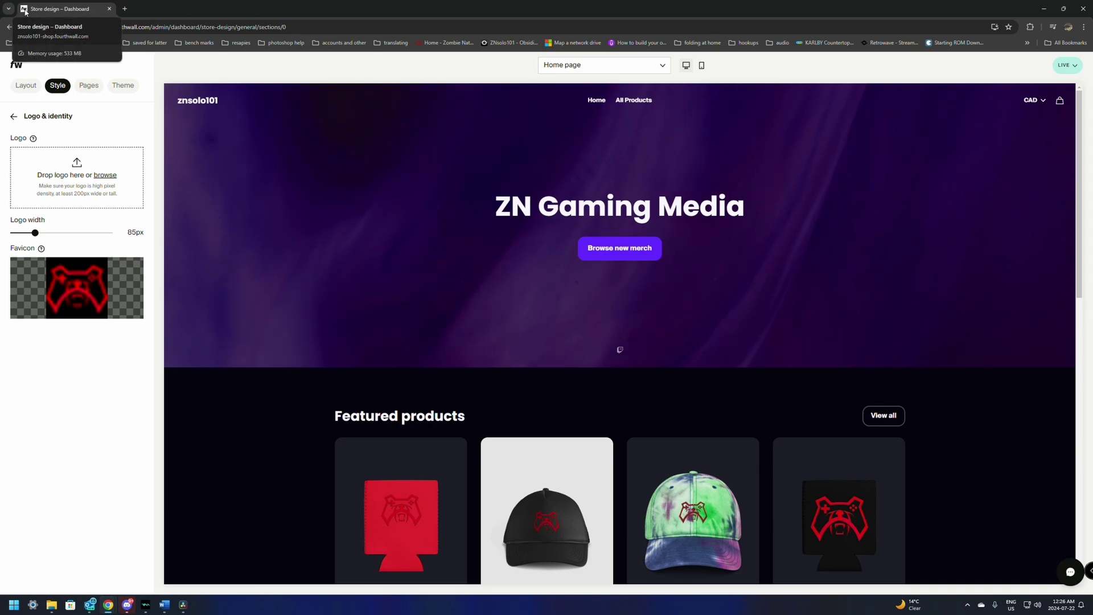
mouse_move(53, 291)
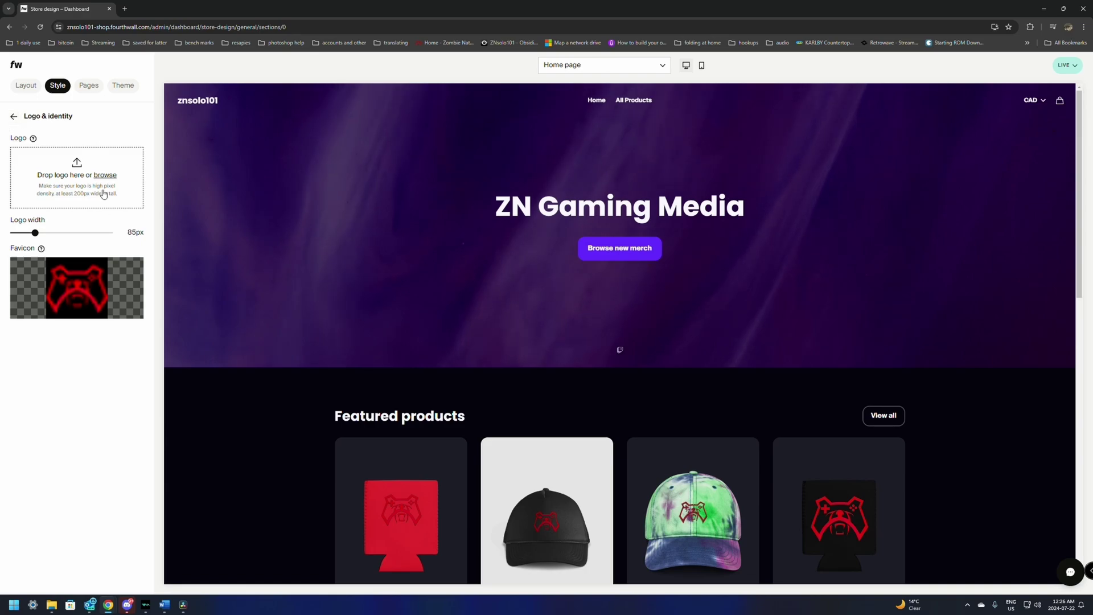
- Add a YouTube social link for the ZNsolo101 channel and check which other platforms can be linked
click(14, 116)
click(59, 192)
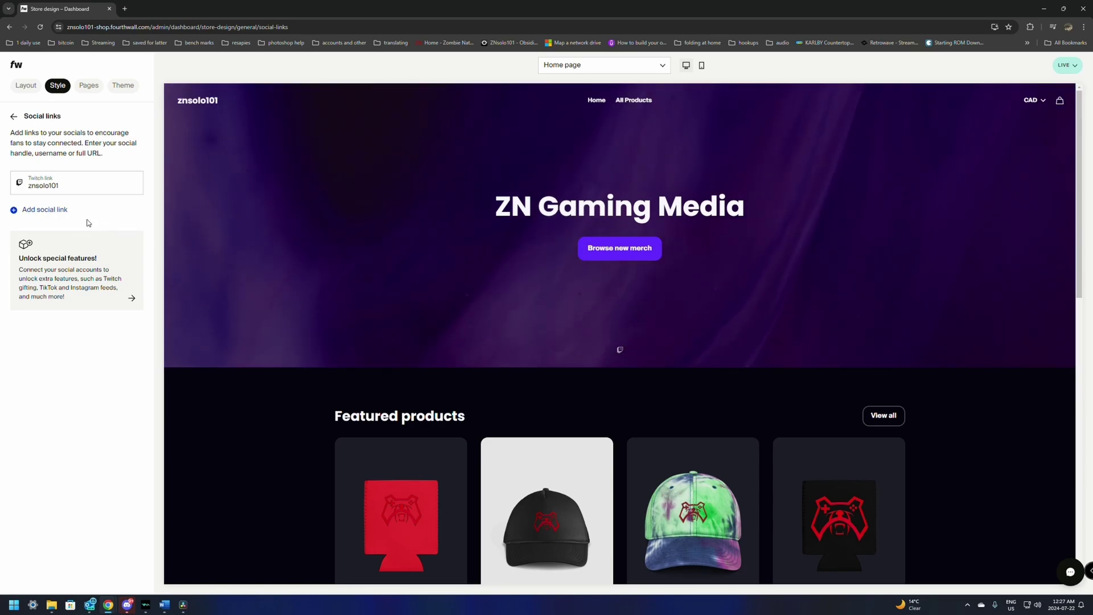
click(21, 215)
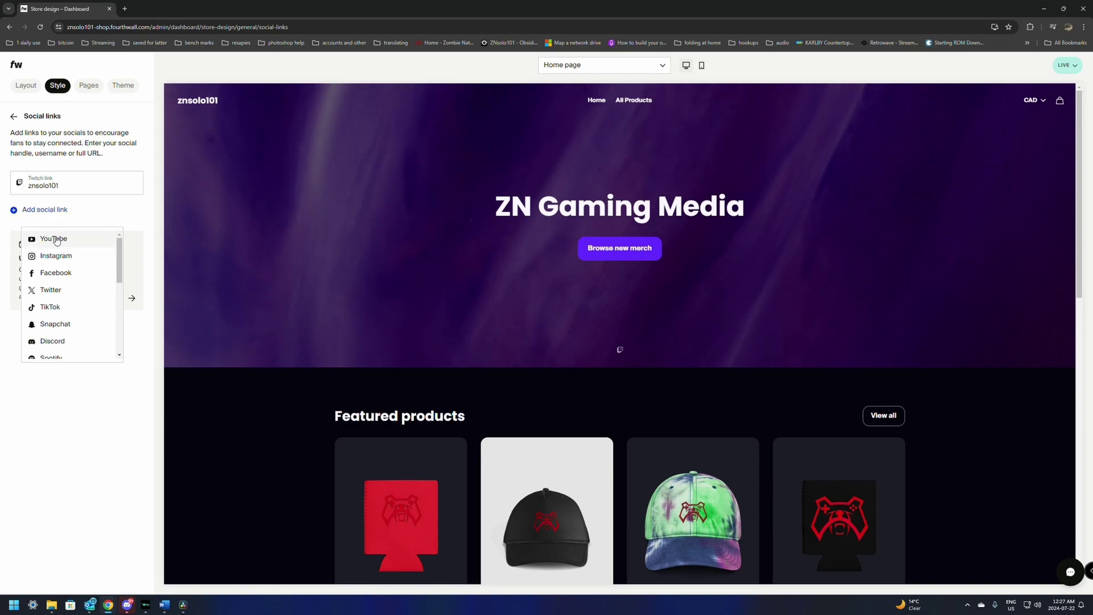
click(53, 239)
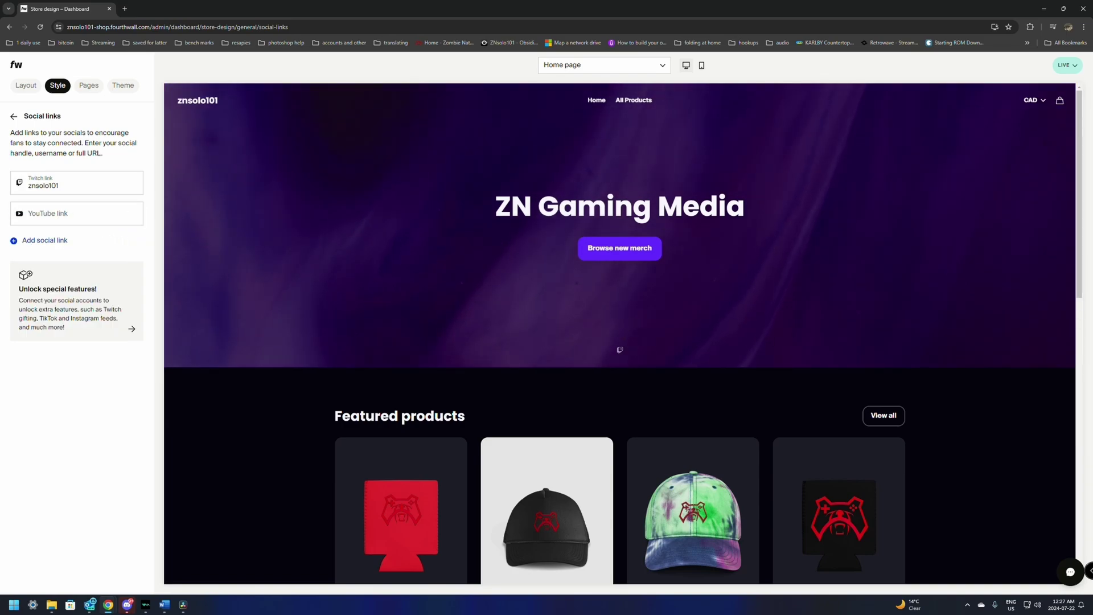
click(76, 214)
text(https://www.youtube.com/@ZNsolo101)
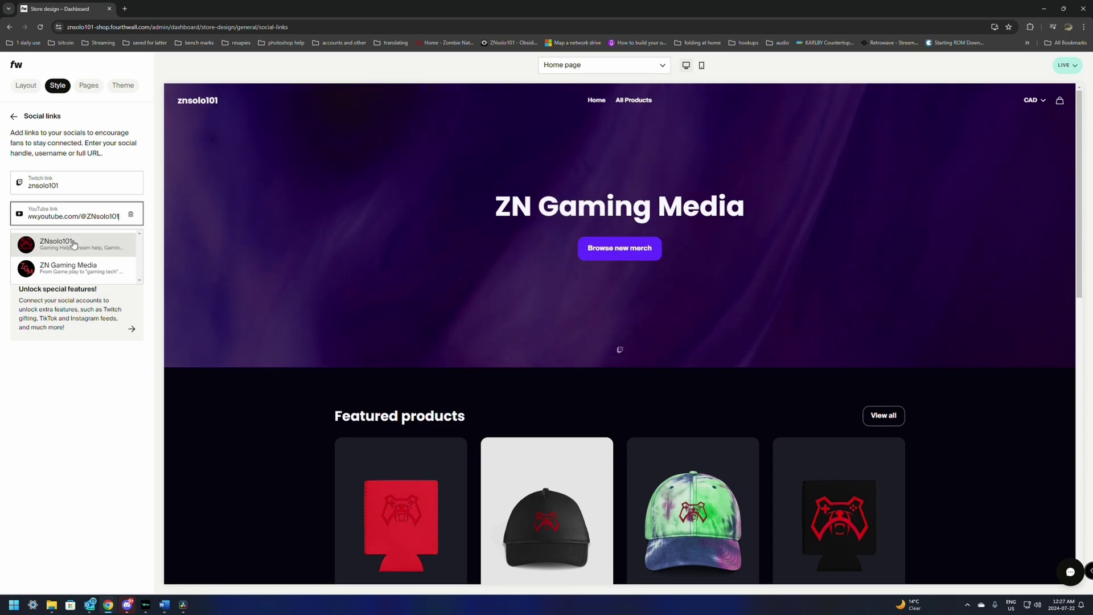
click(72, 246)
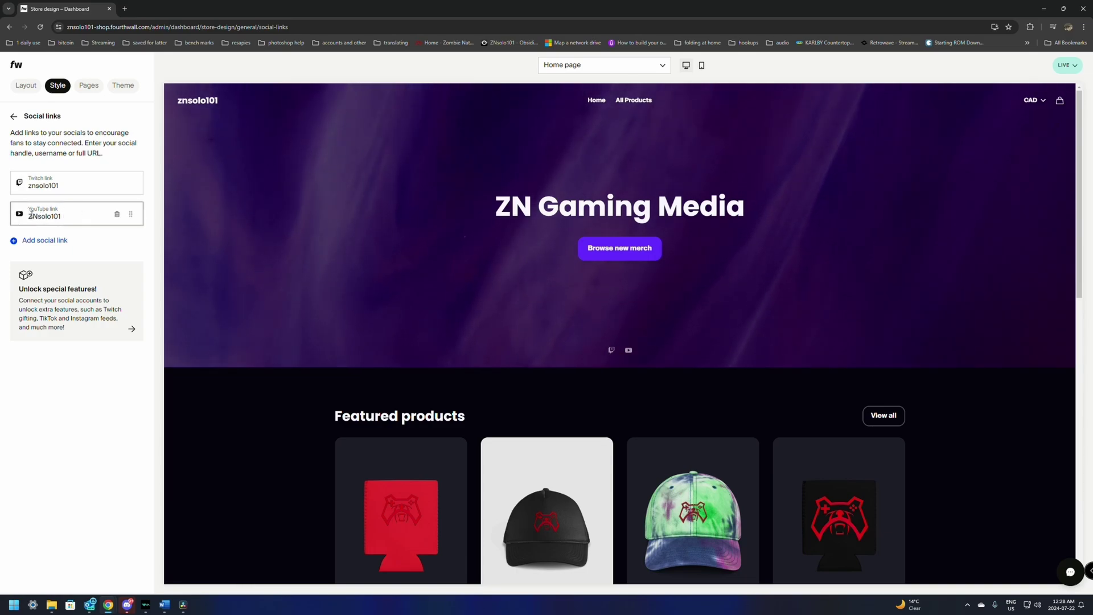
click(40, 240)
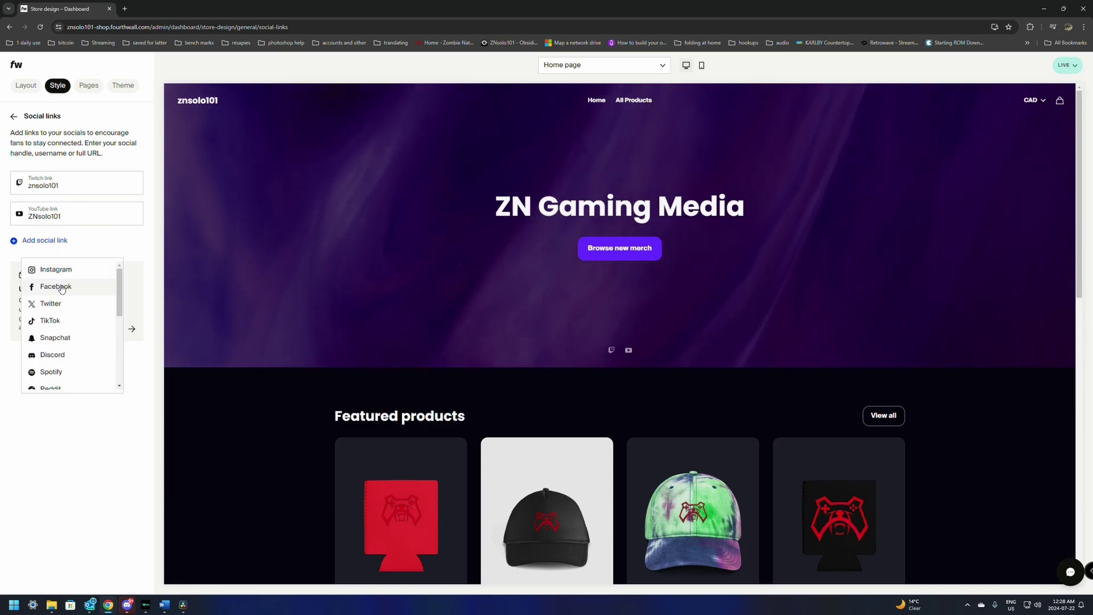
scroll(62, 290, down, 5)
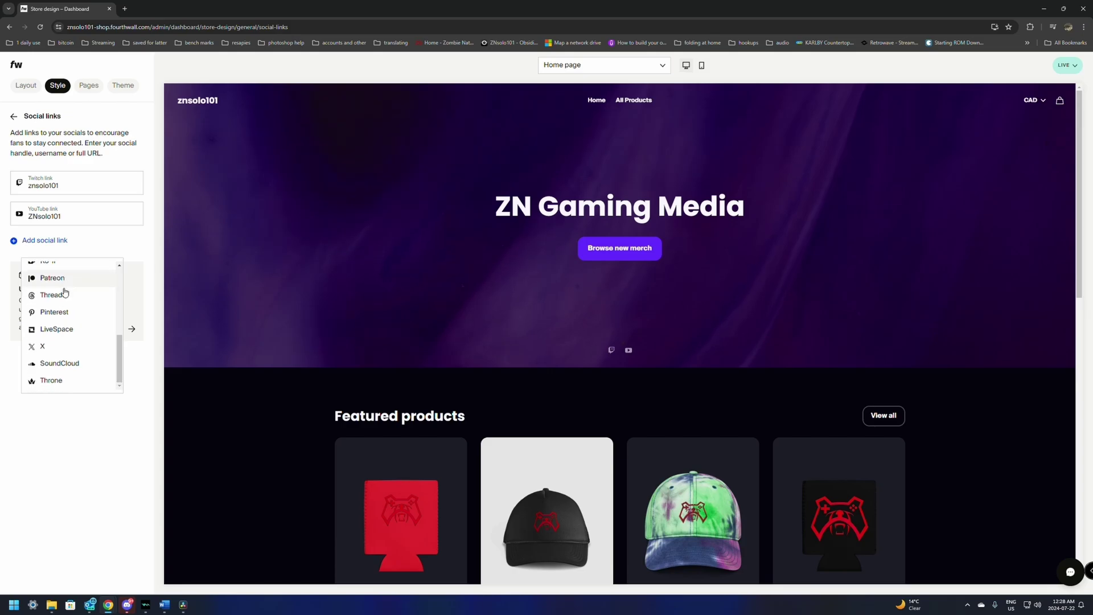
scroll(65, 291, up, 5)
click(124, 239)
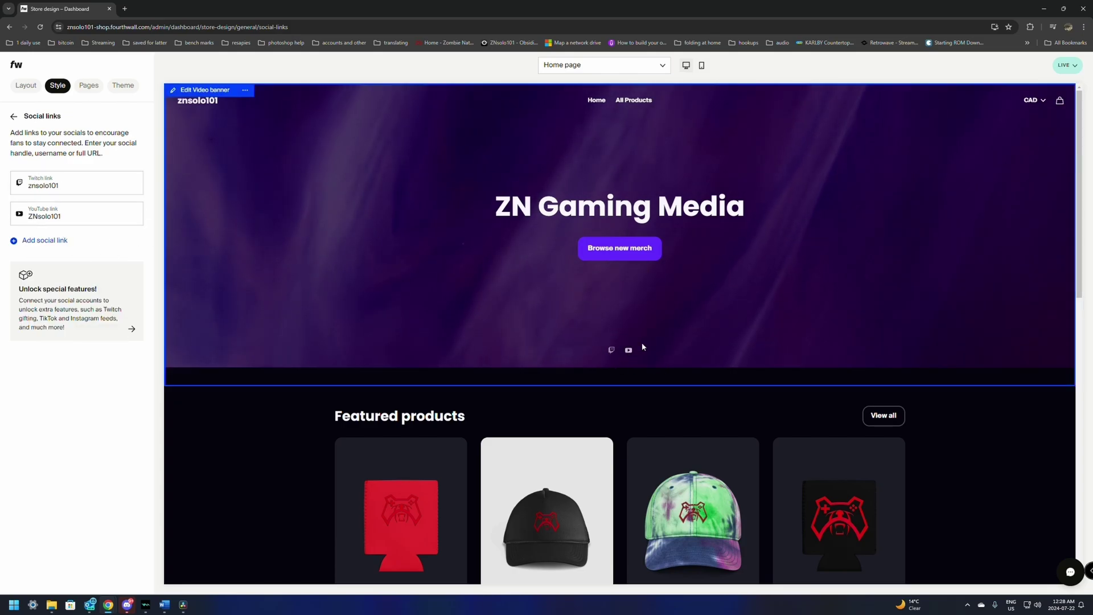
- Review the home page's Featured collection settings and its product-count options, with 16 products selected
click(398, 416)
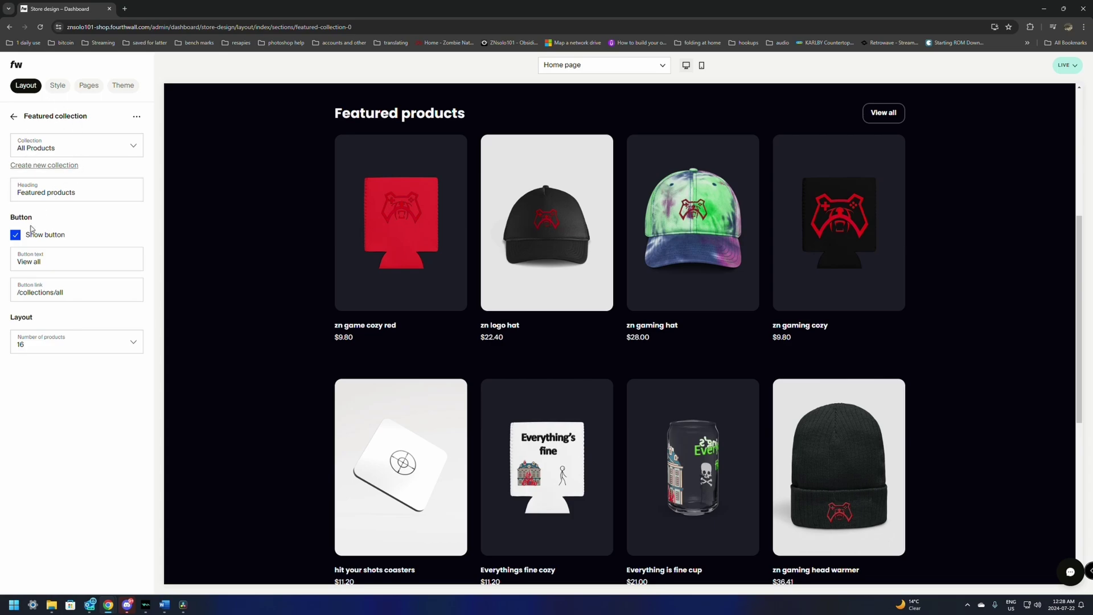
click(37, 263)
click(126, 346)
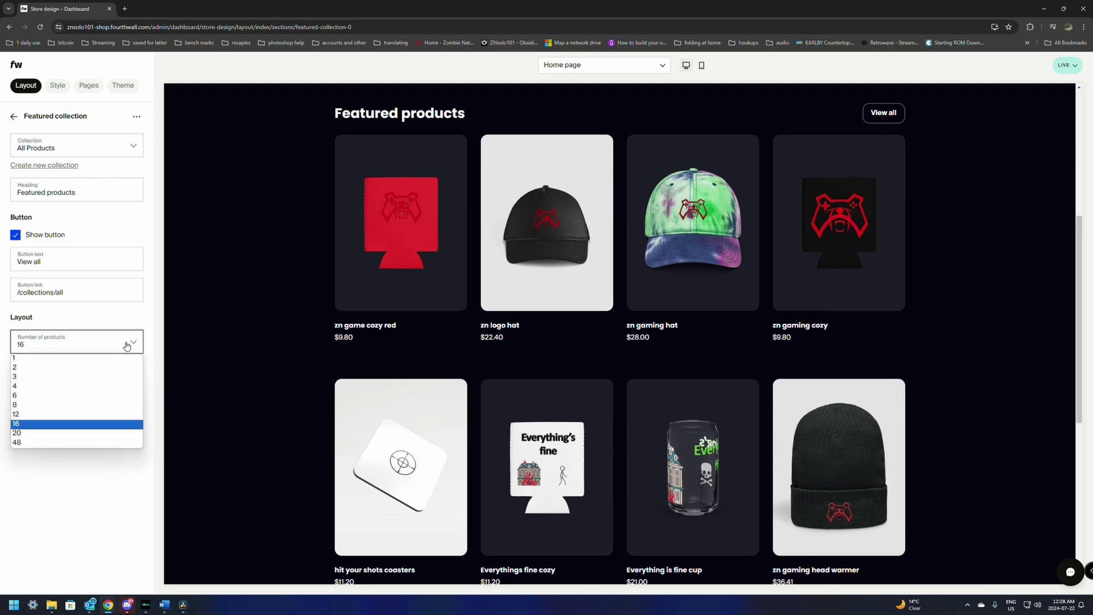
click(126, 345)
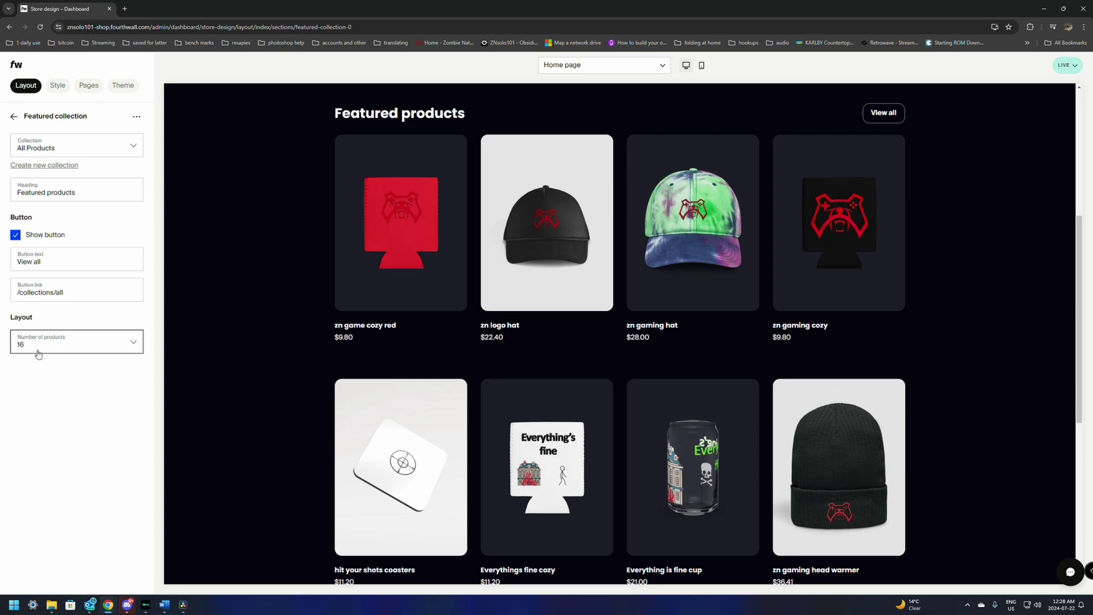
click(85, 347)
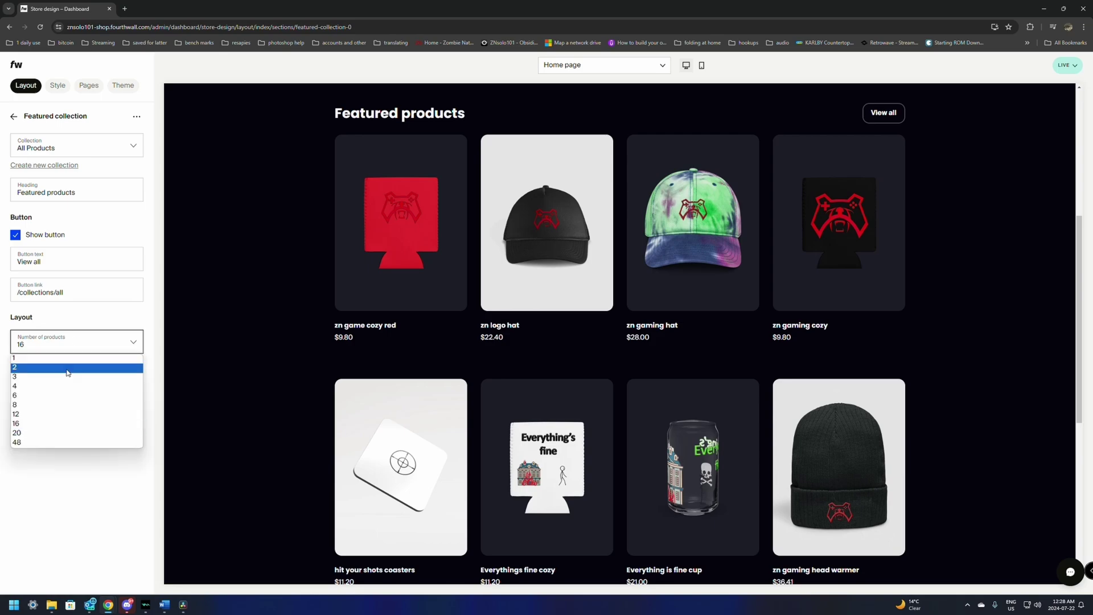
click(38, 424)
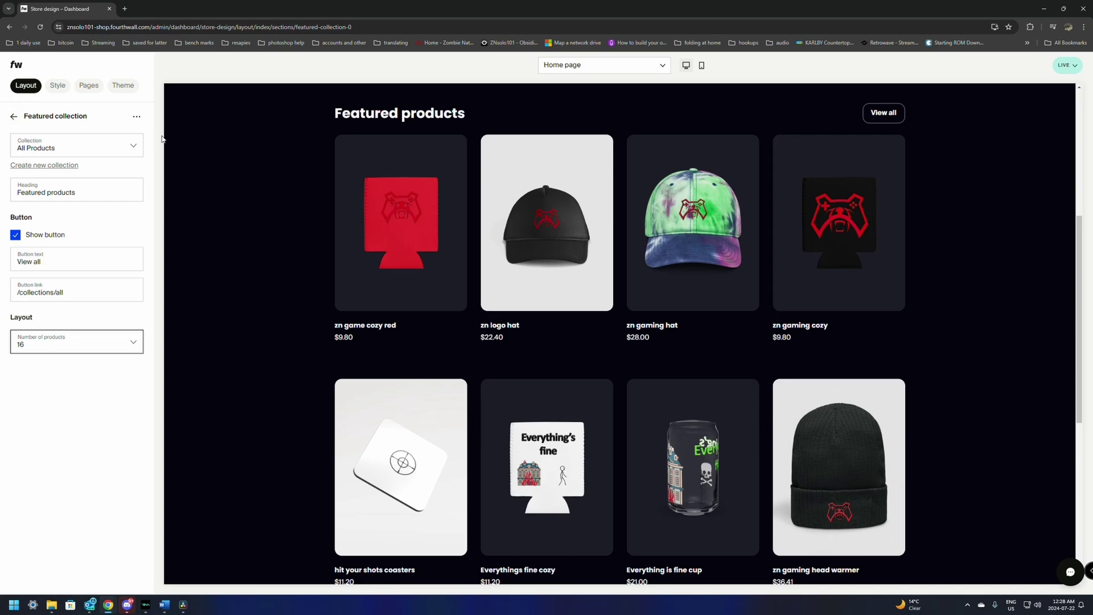
click(13, 117)
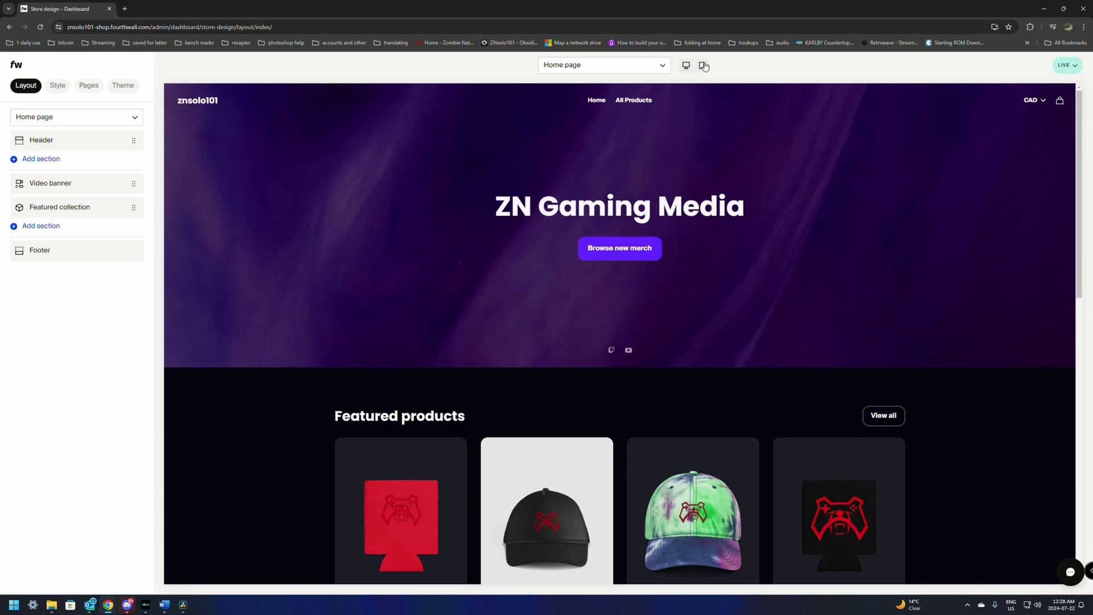
- Preview the home page in the mobile layout from banner to products, then return to the desktop preview
click(702, 67)
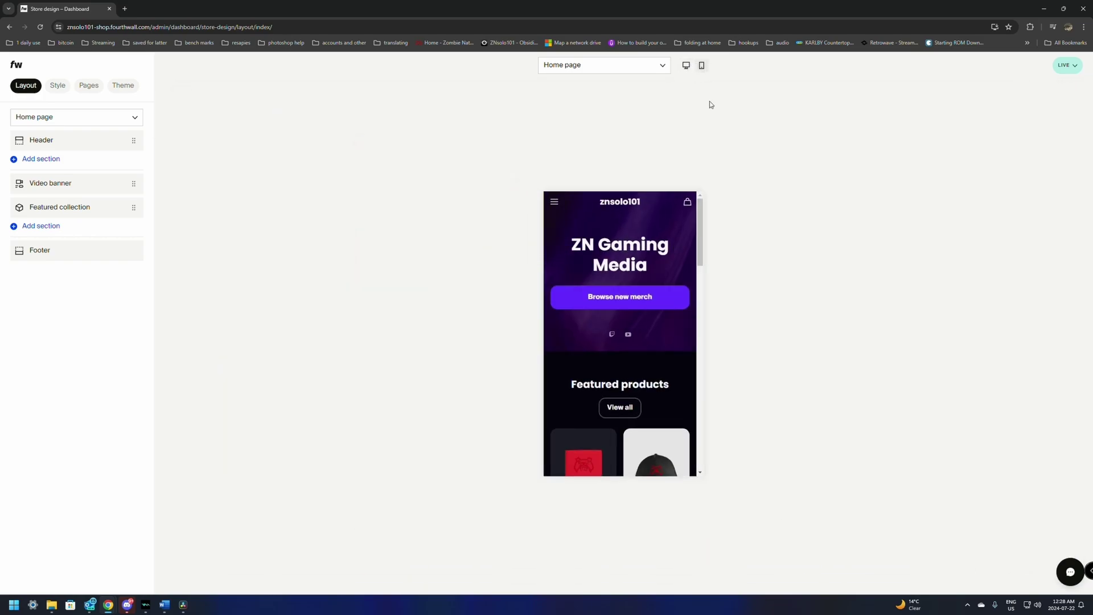
scroll(624, 314, down, 6)
scroll(622, 320, down, 5)
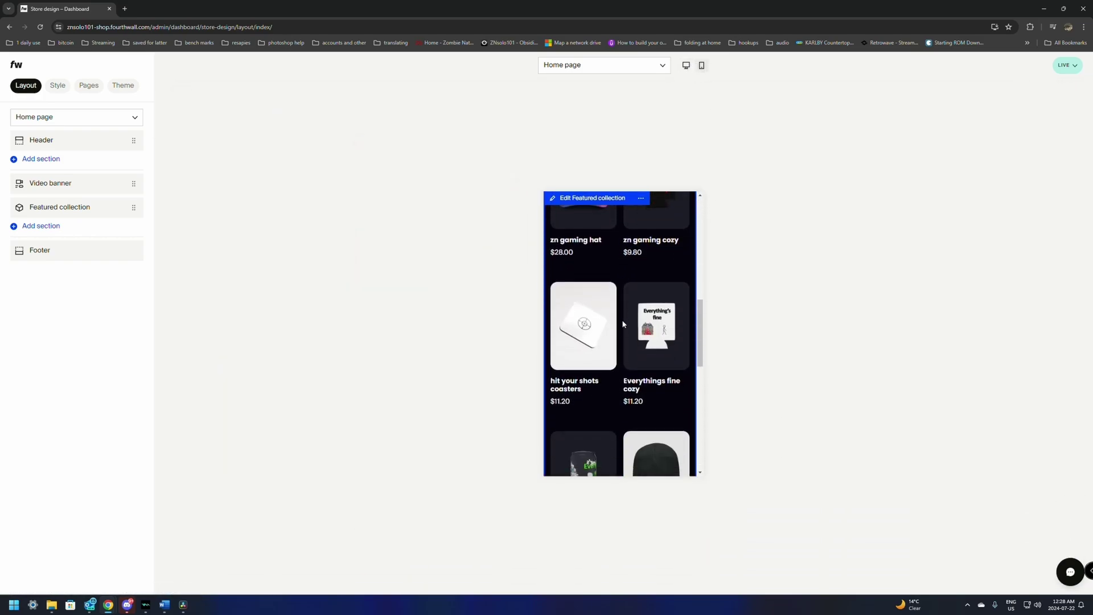
scroll(621, 325, up, 10)
scroll(621, 326, up, 2)
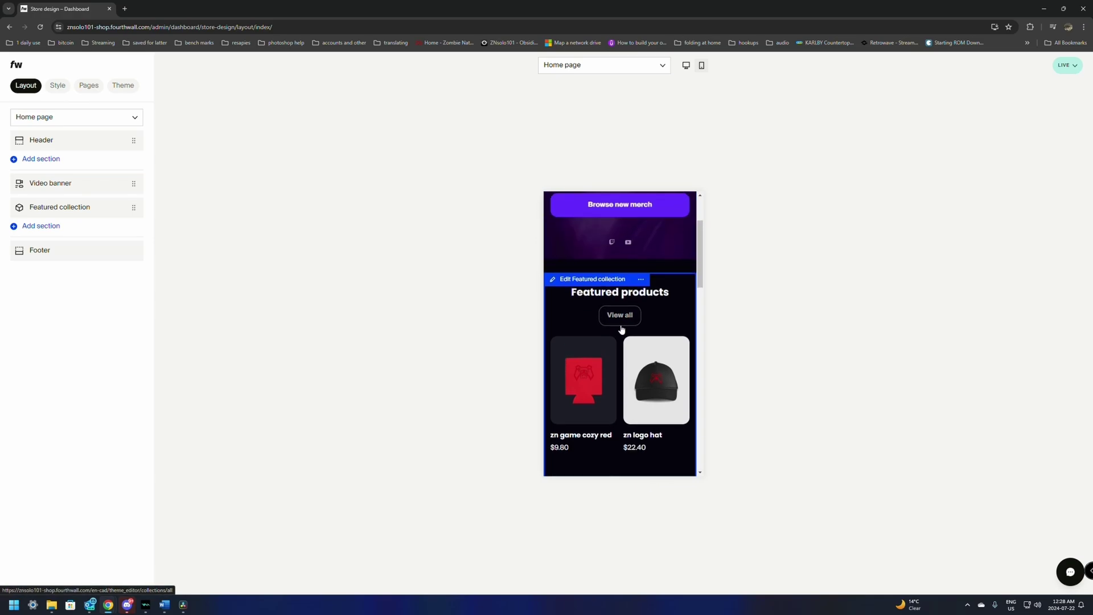
scroll(598, 315, up, 2)
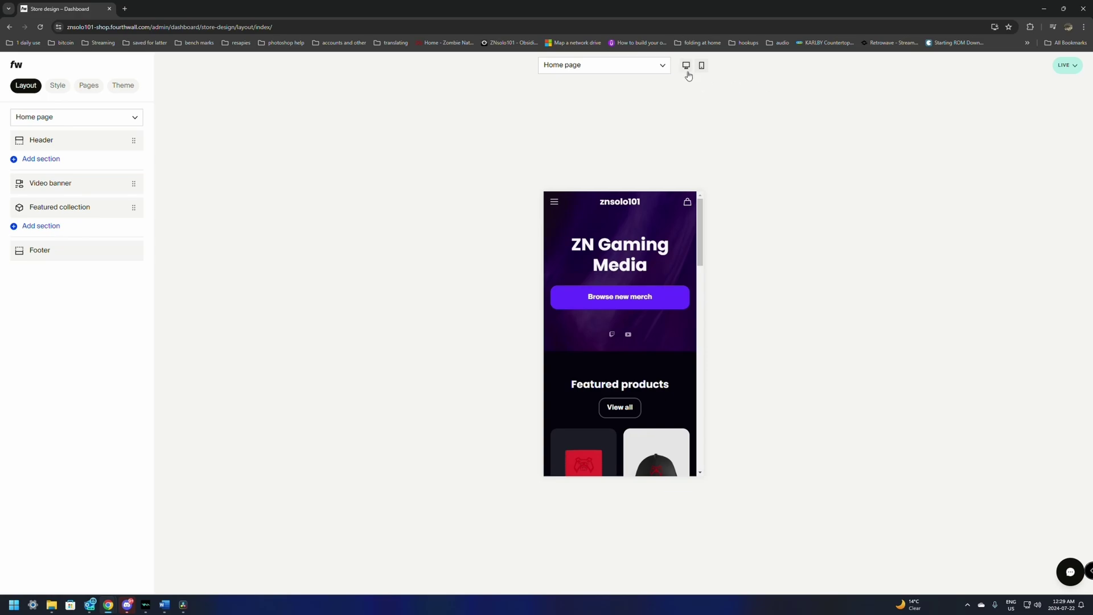
scroll(597, 256, down, 5)
scroll(603, 260, up, 5)
click(687, 65)
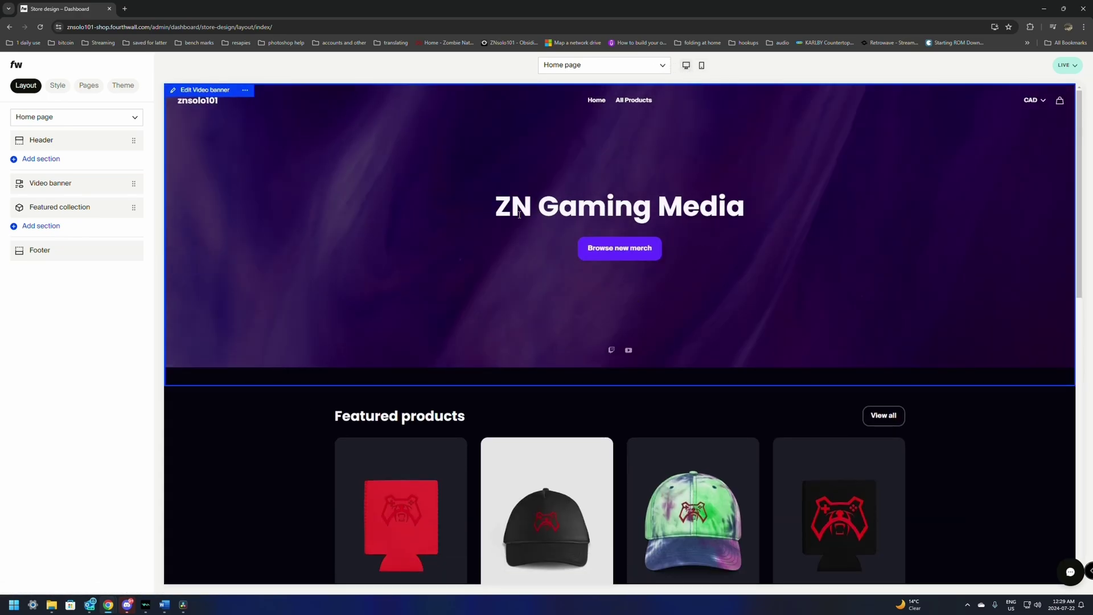
- Return to the shop dashboard and read through its recommendations, including the friend referral offer and its link
click(16, 66)
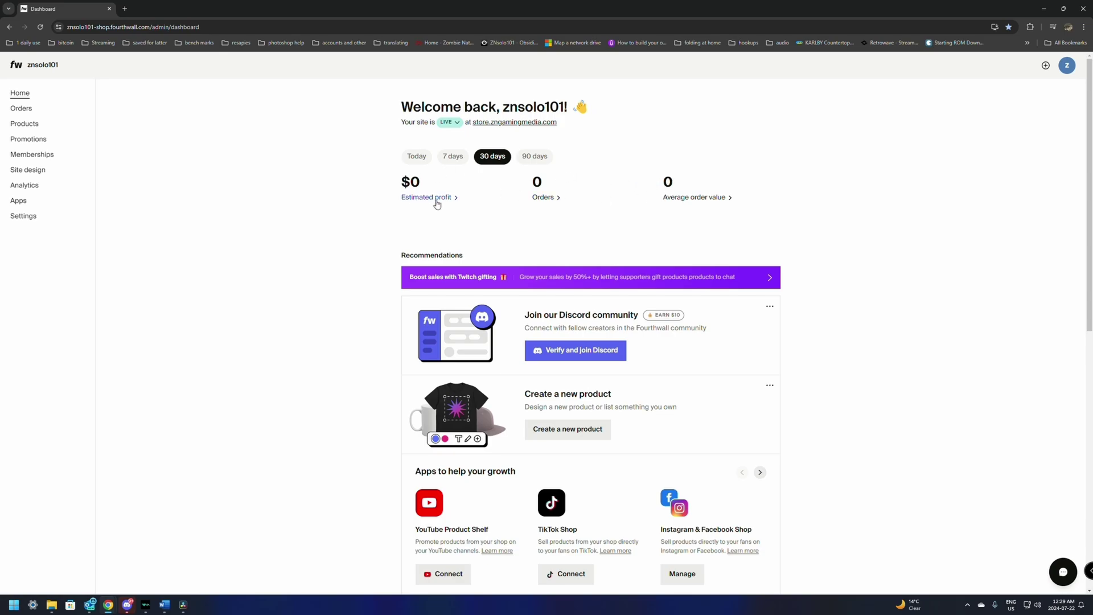
scroll(574, 203, down, 3)
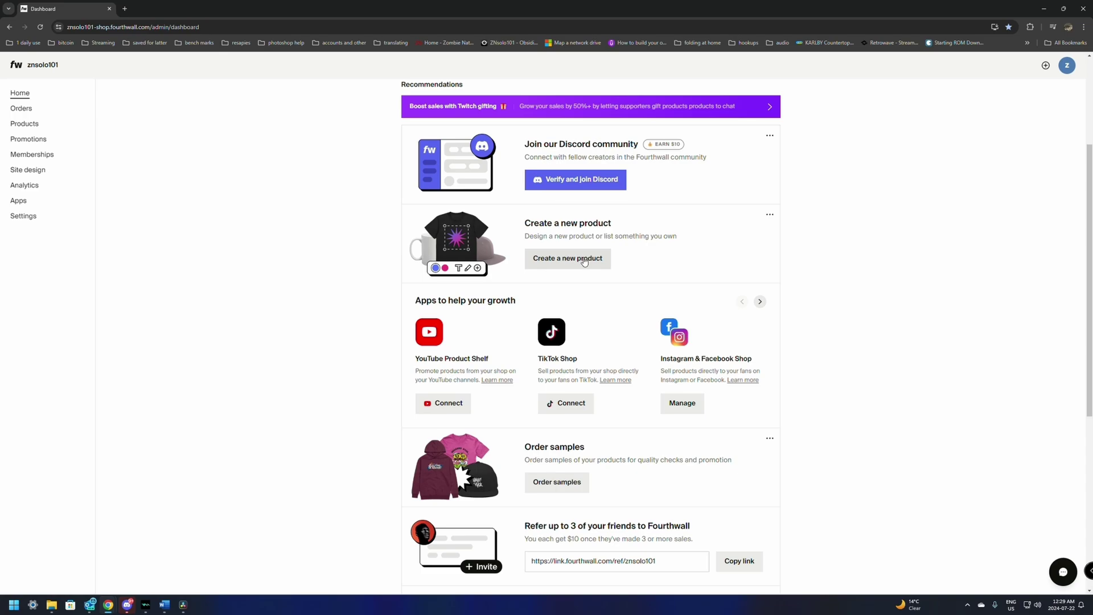
scroll(538, 267, down, 1)
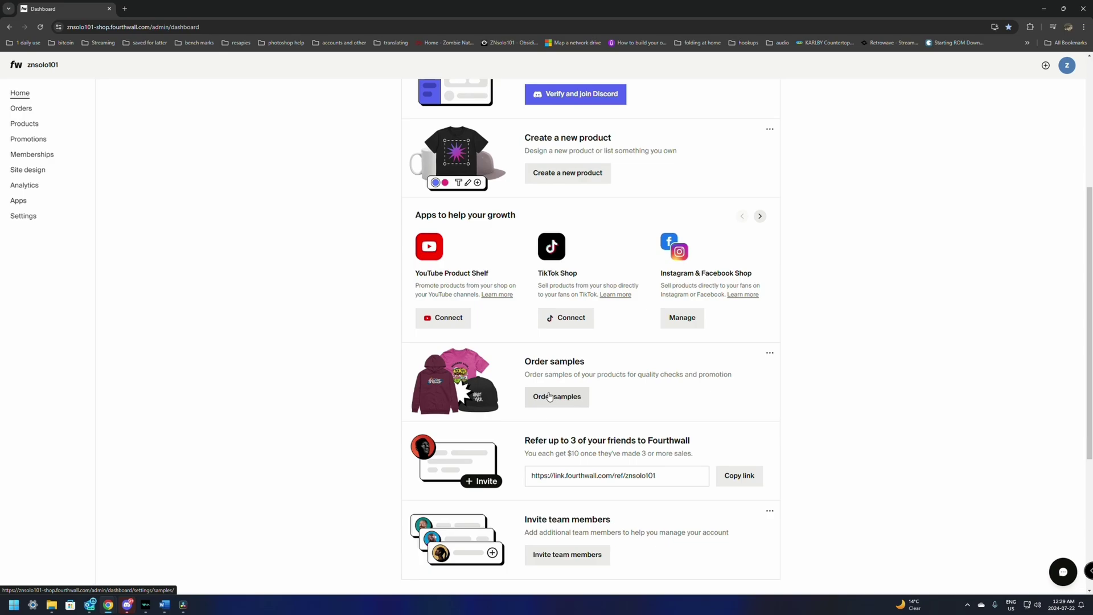
scroll(550, 397, down, 1)
drag(525, 355, 699, 363)
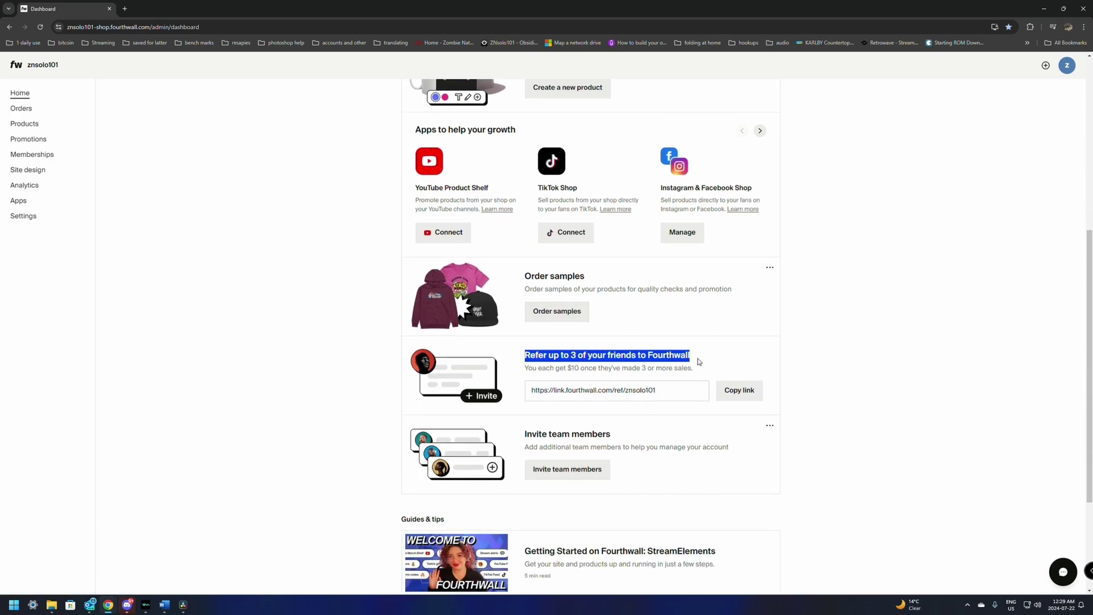
drag(525, 369, 695, 371)
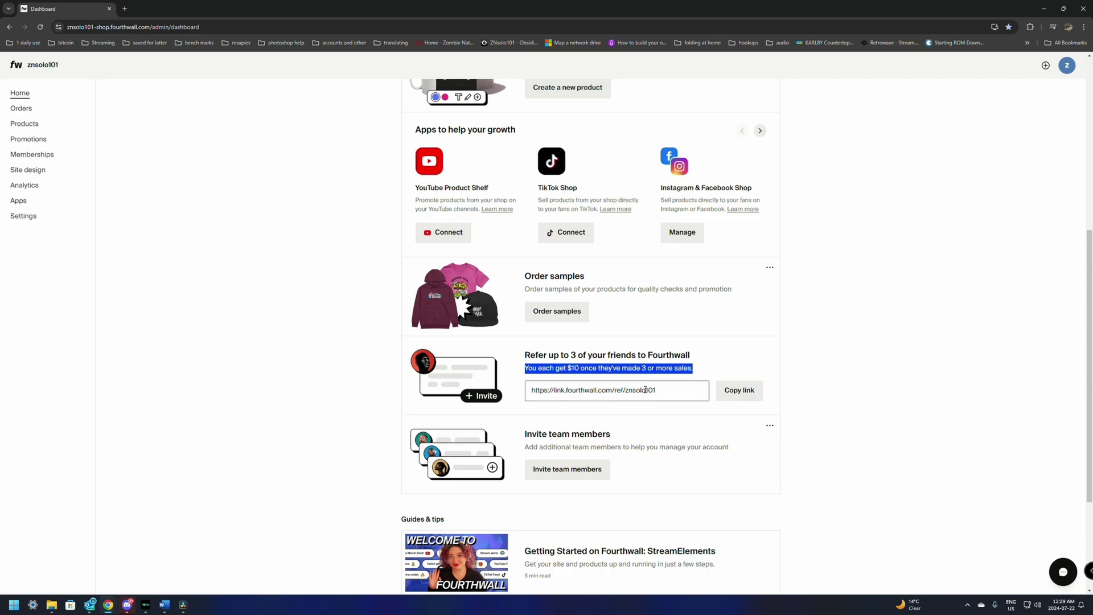
click(665, 392)
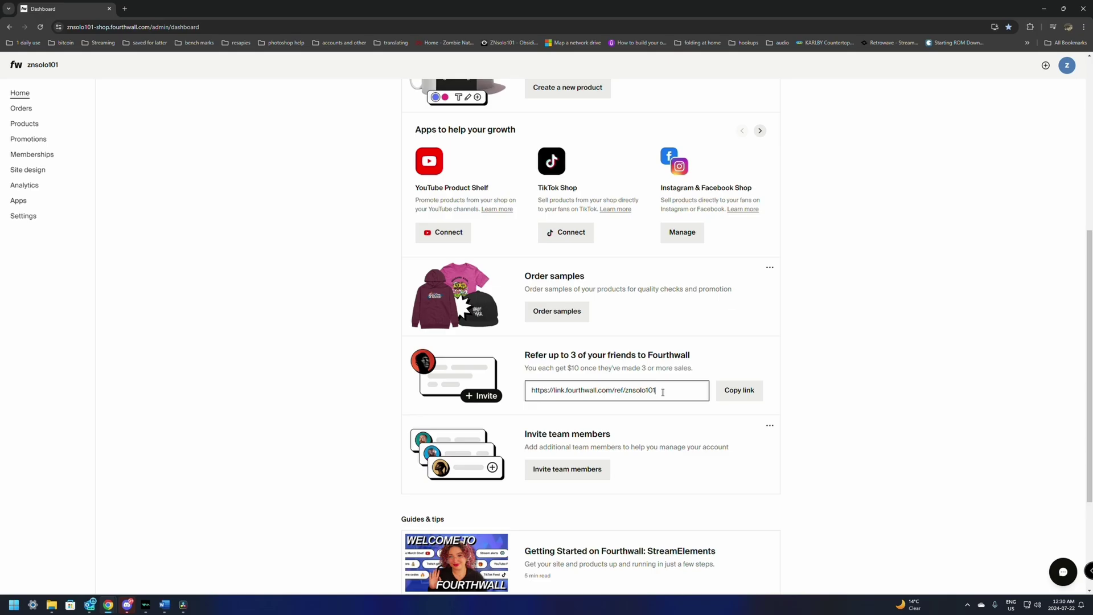
scroll(662, 392, up, 6)
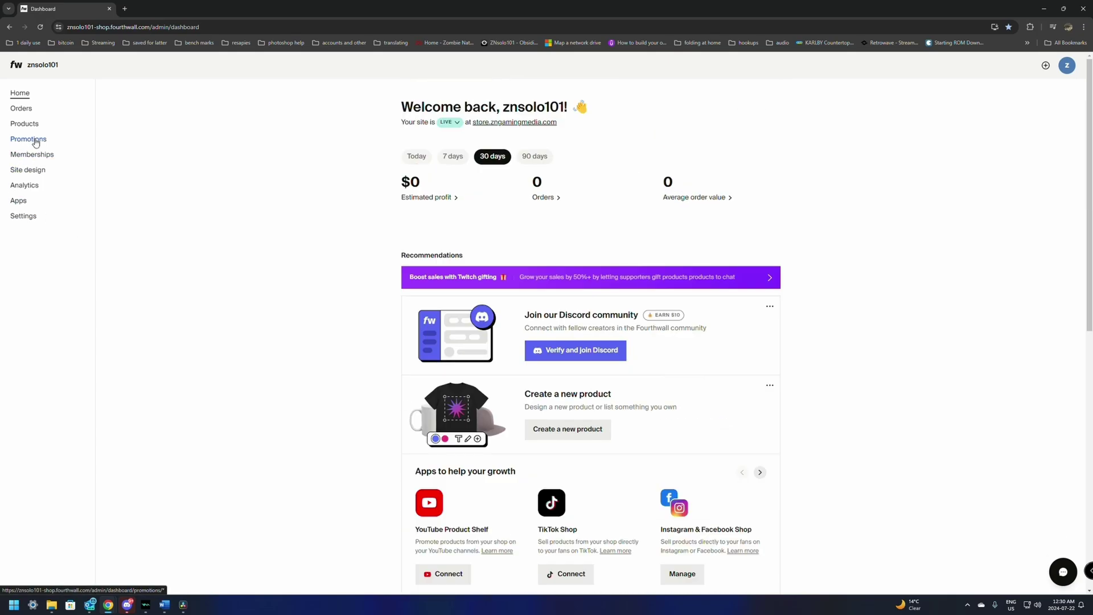
- Look over the shop's product list, promotions page and analytics reports
click(23, 127)
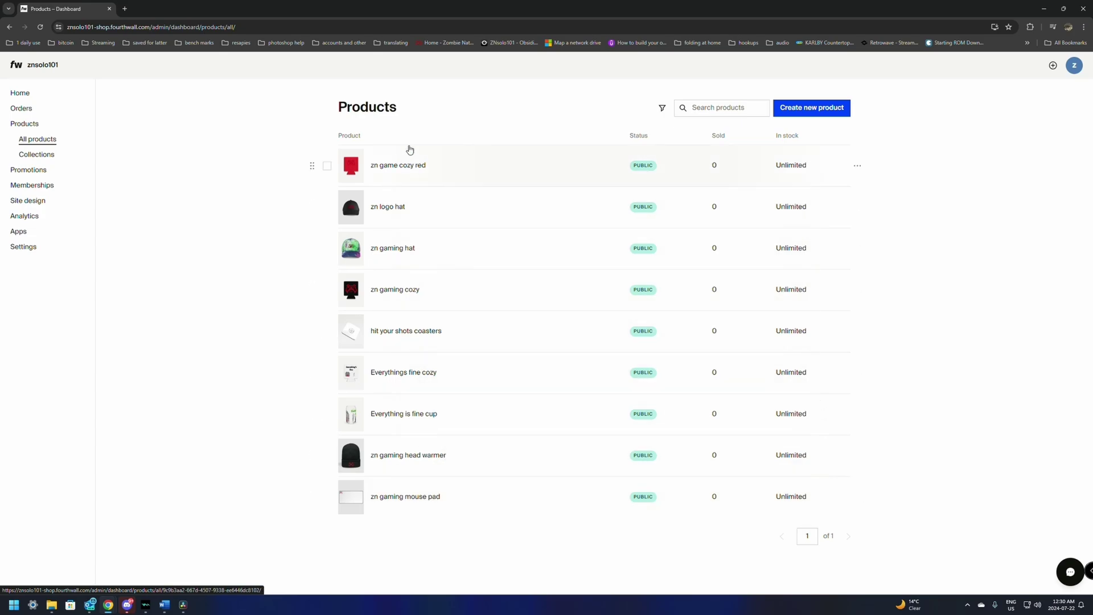
click(25, 170)
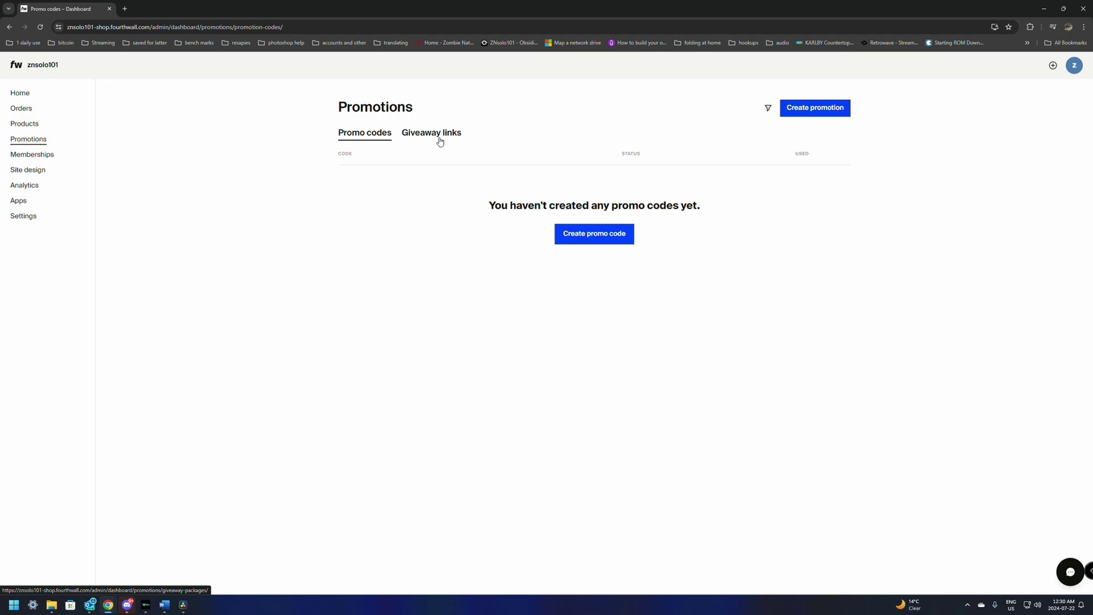
click(25, 185)
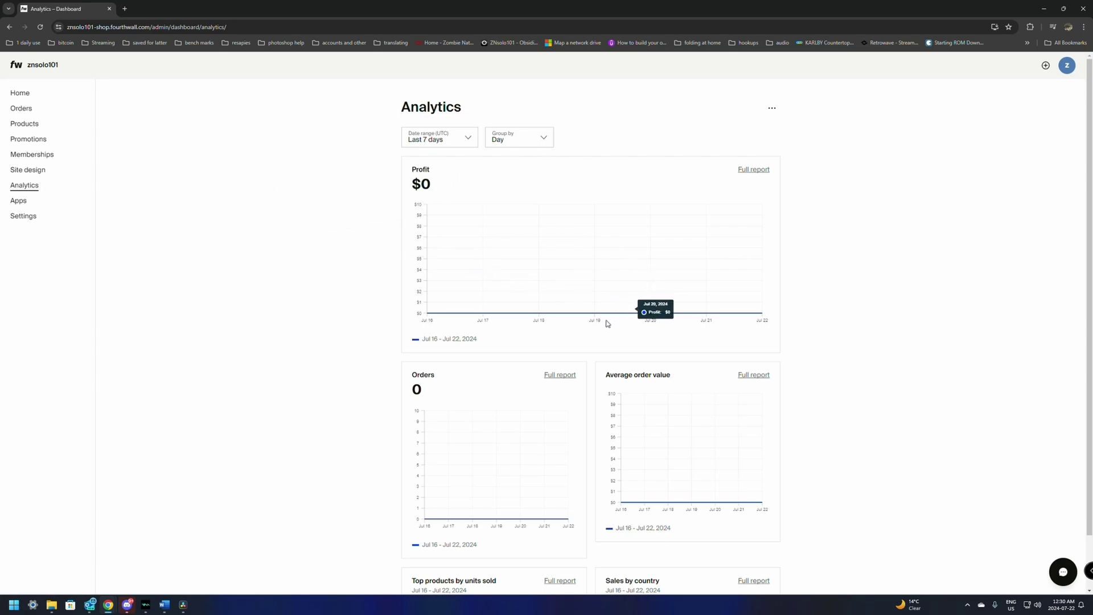
- Look over the profit and order charts, and return to the dashboard home to check the site's Live status options
scroll(503, 410, down, 1)
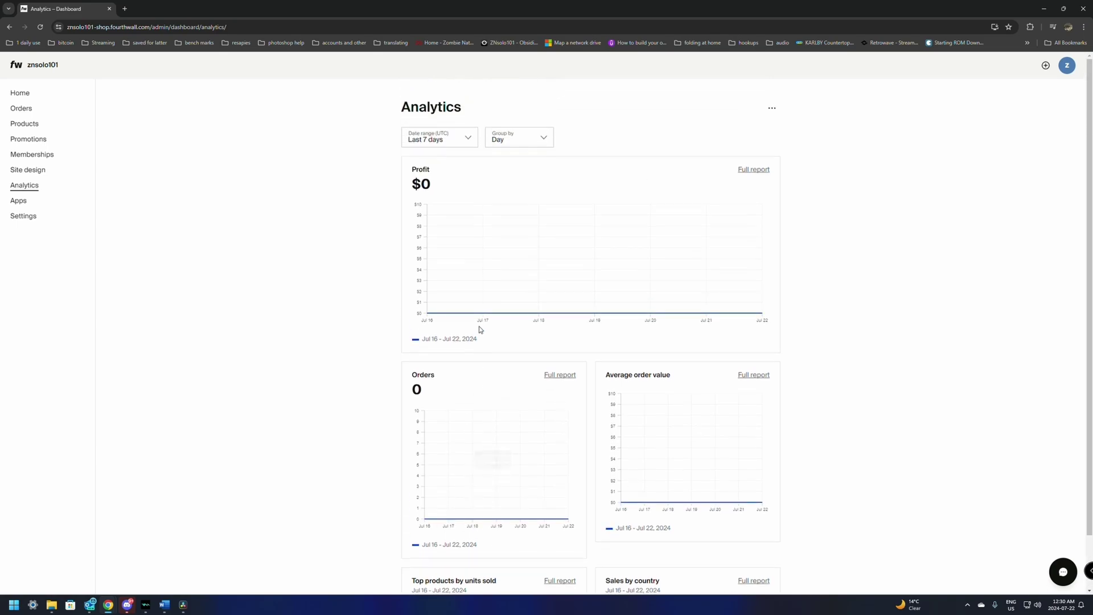
scroll(482, 342, up, 1)
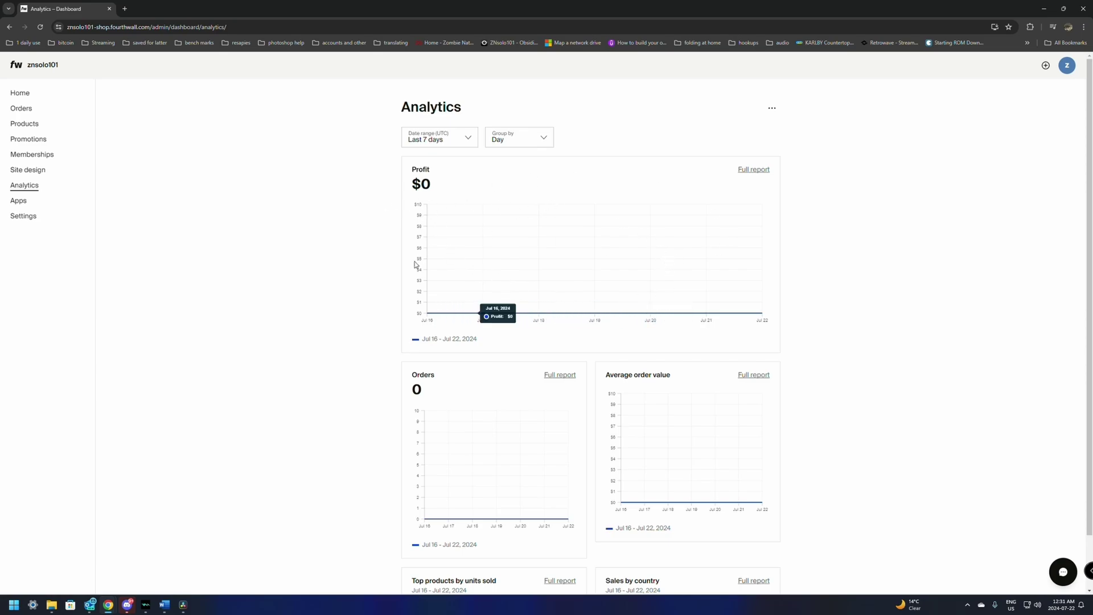
click(22, 94)
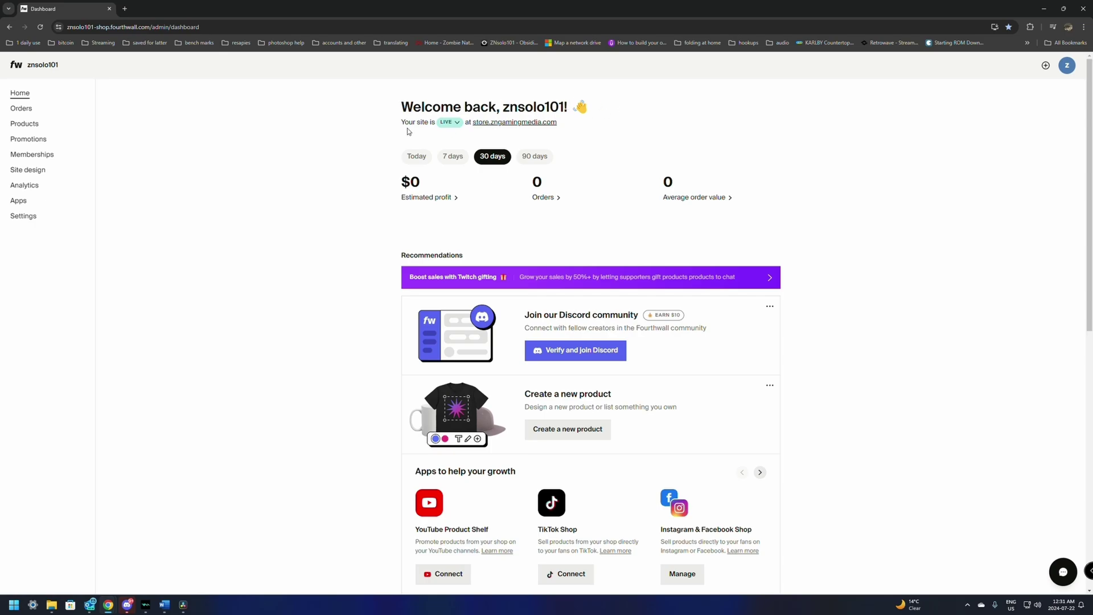
click(457, 123)
click(729, 119)
- Open the live storefront at store.zngamingmedia.com and look through its home page from the banner down to the last featured product
click(510, 122)
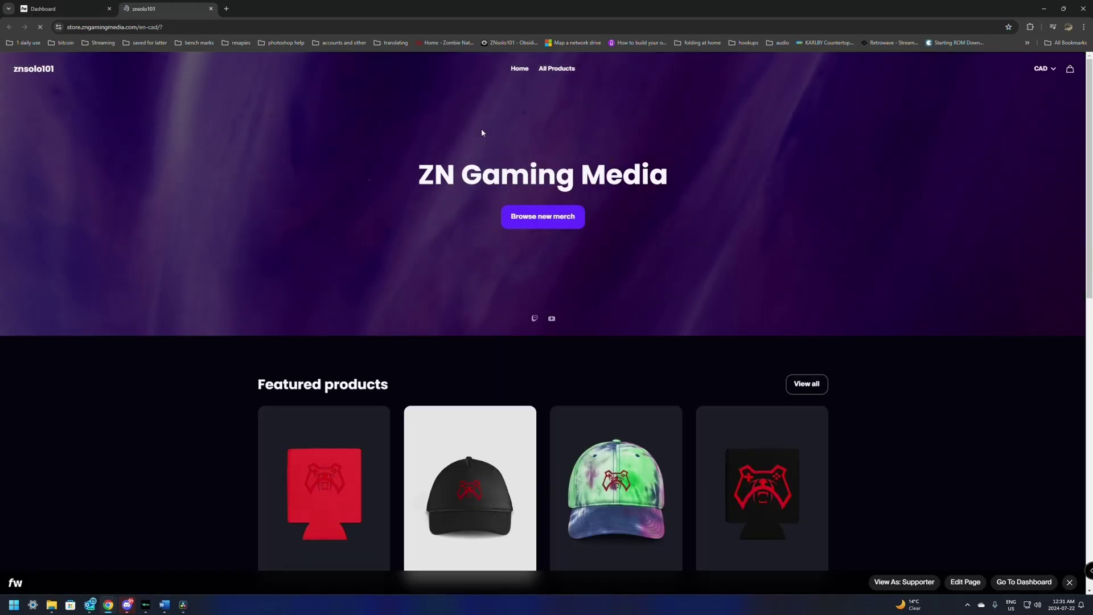
scroll(342, 173, down, 2)
scroll(341, 172, down, 3)
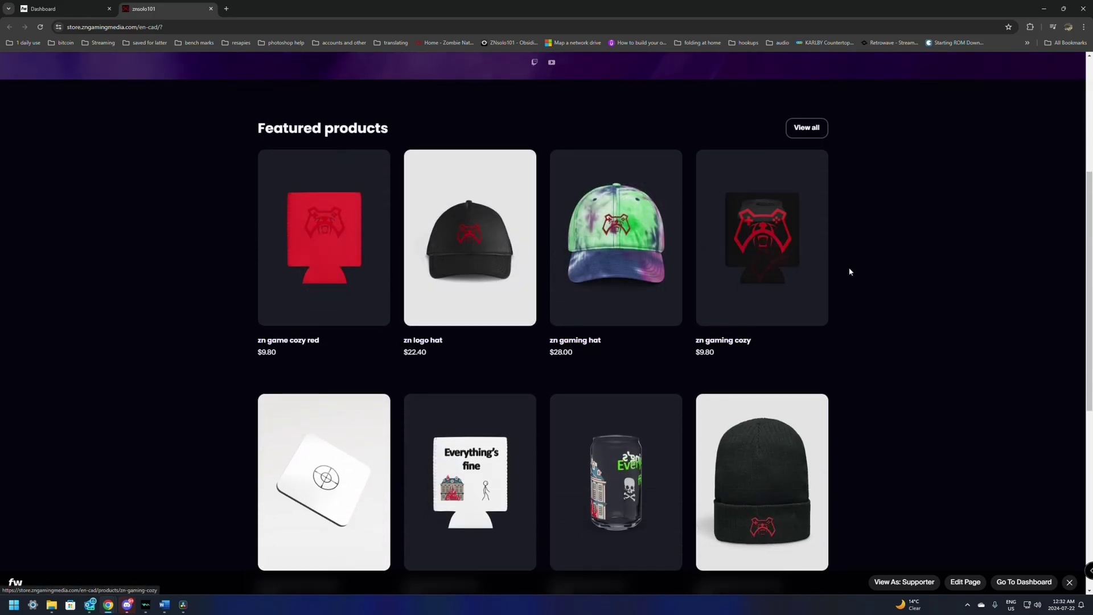
scroll(903, 269, down, 4)
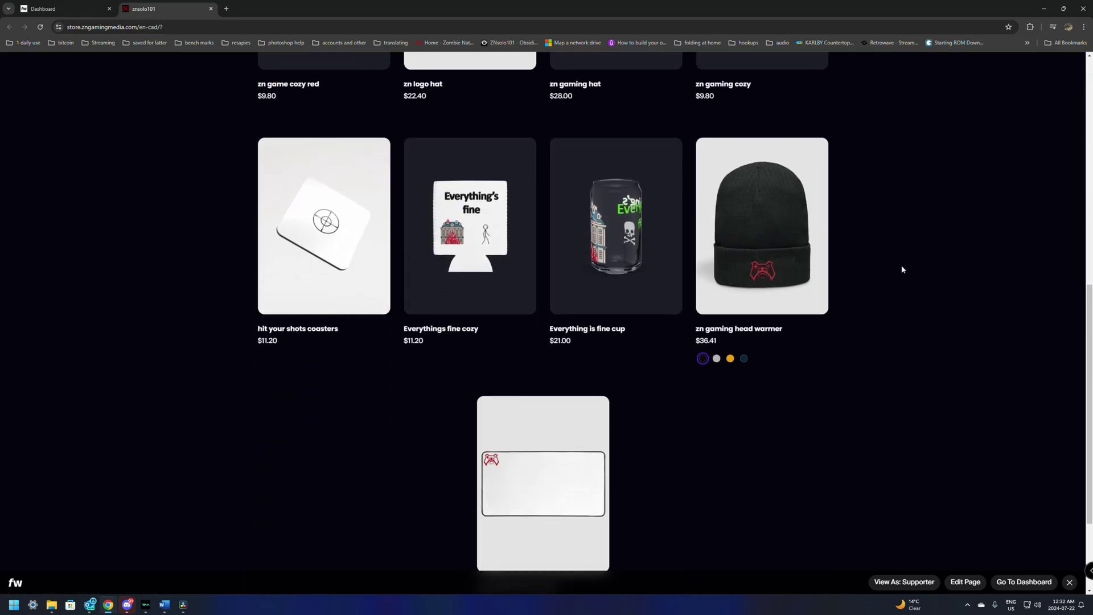
scroll(909, 432, up, 8)
scroll(908, 432, down, 7)
scroll(908, 431, down, 4)
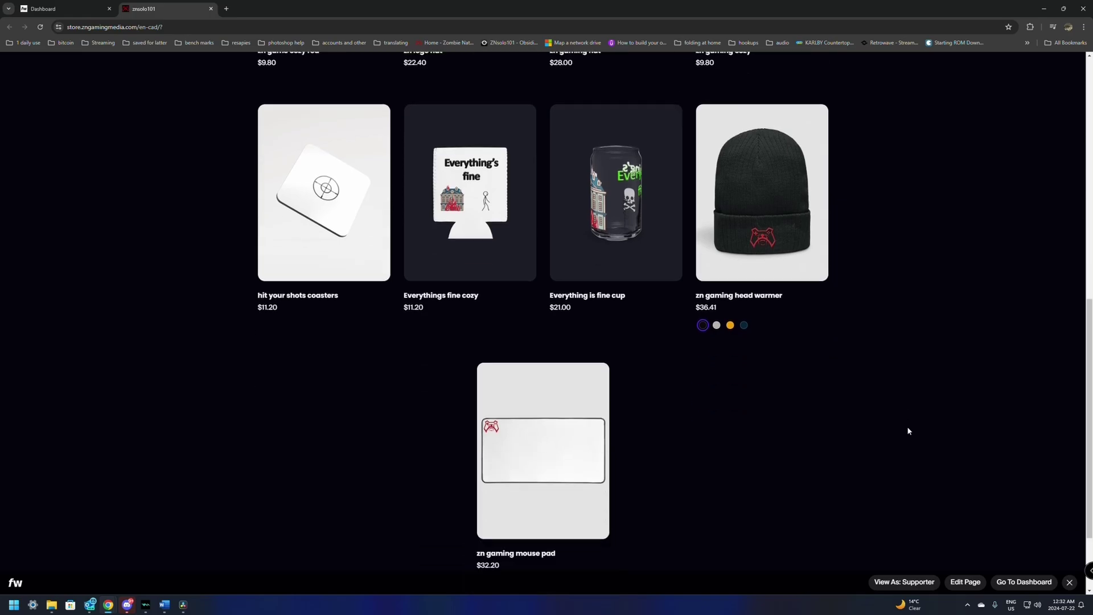
scroll(908, 431, up, 10)
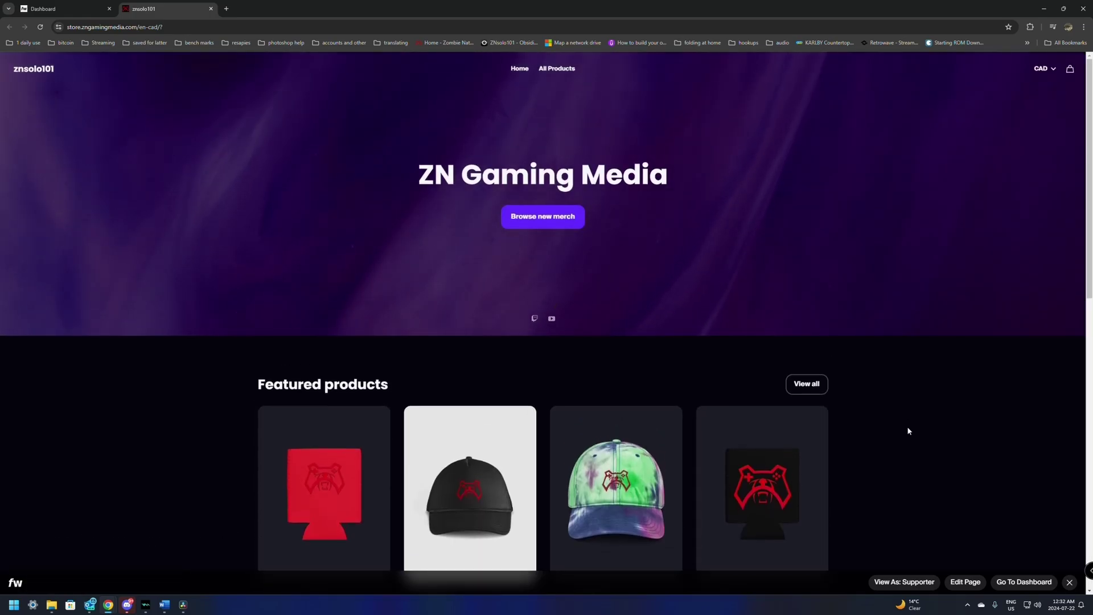
scroll(908, 432, down, 9)
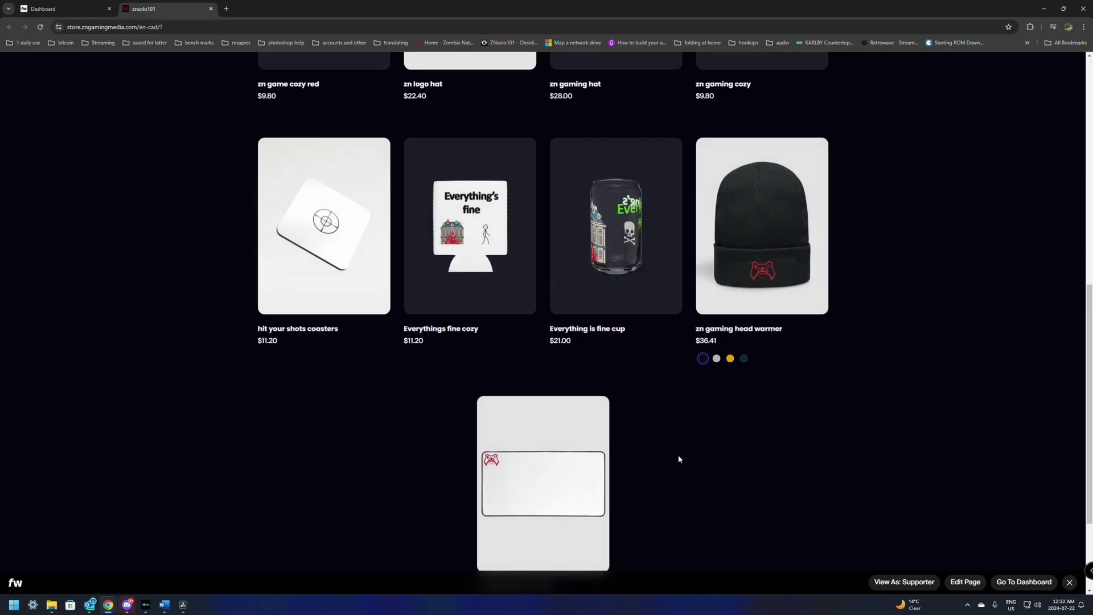
scroll(777, 434, up, 20)
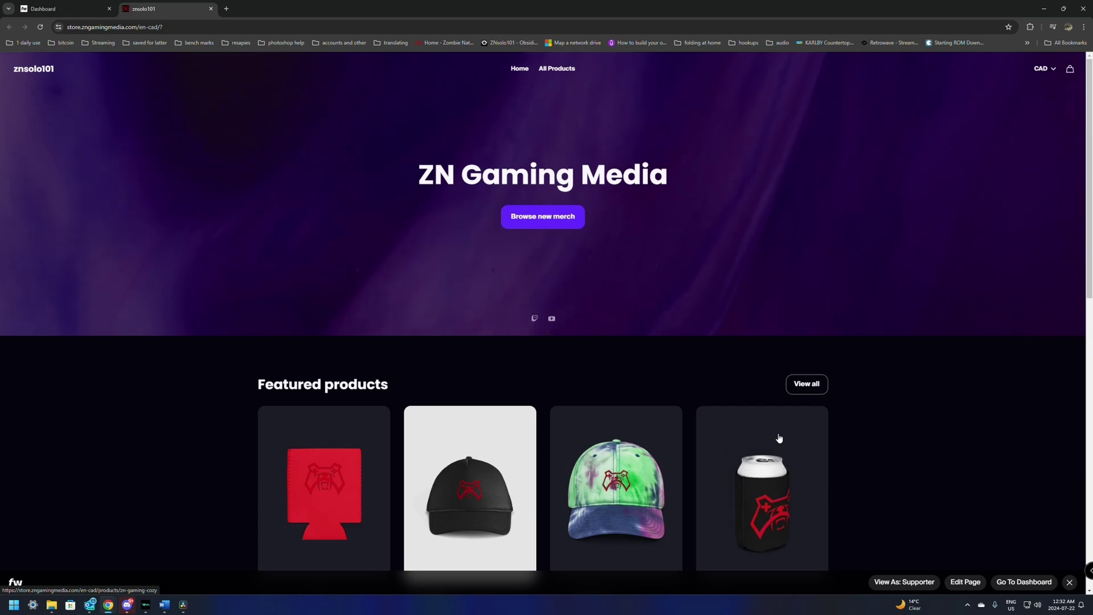